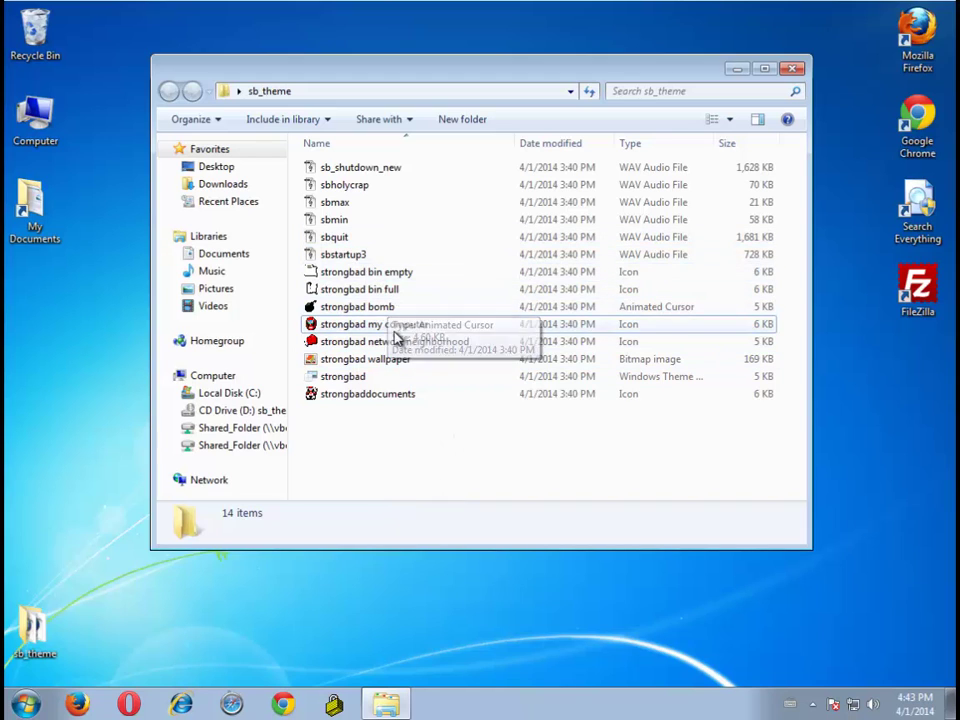
Try applying the strongbad theme file, then dismiss the error message it raises.
double_click(366, 379)
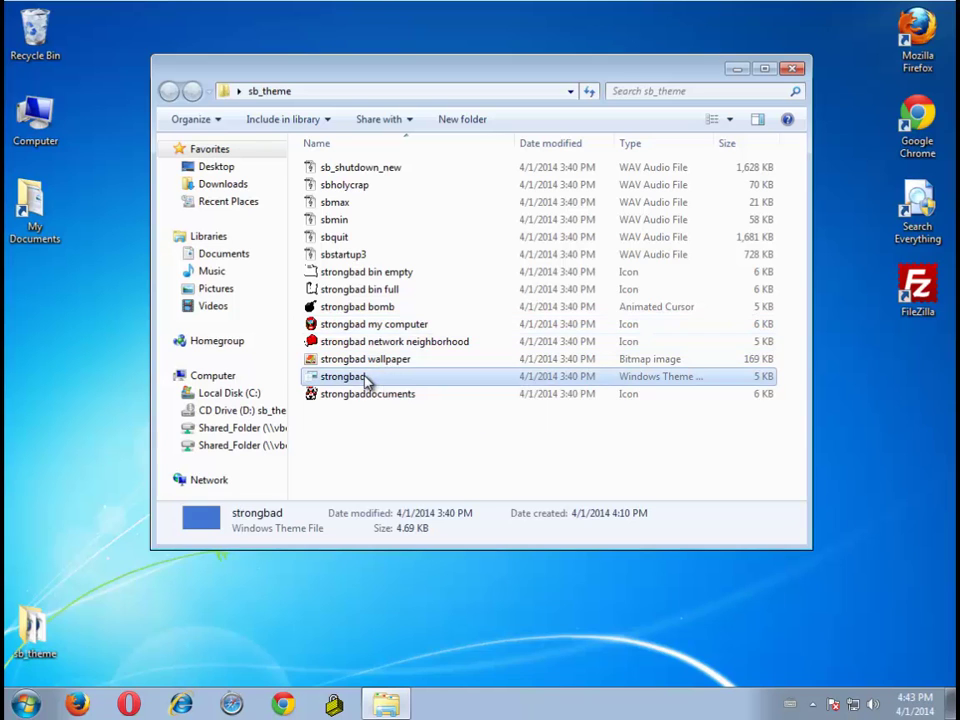
left_click_drag(420, 275, 448, 124)
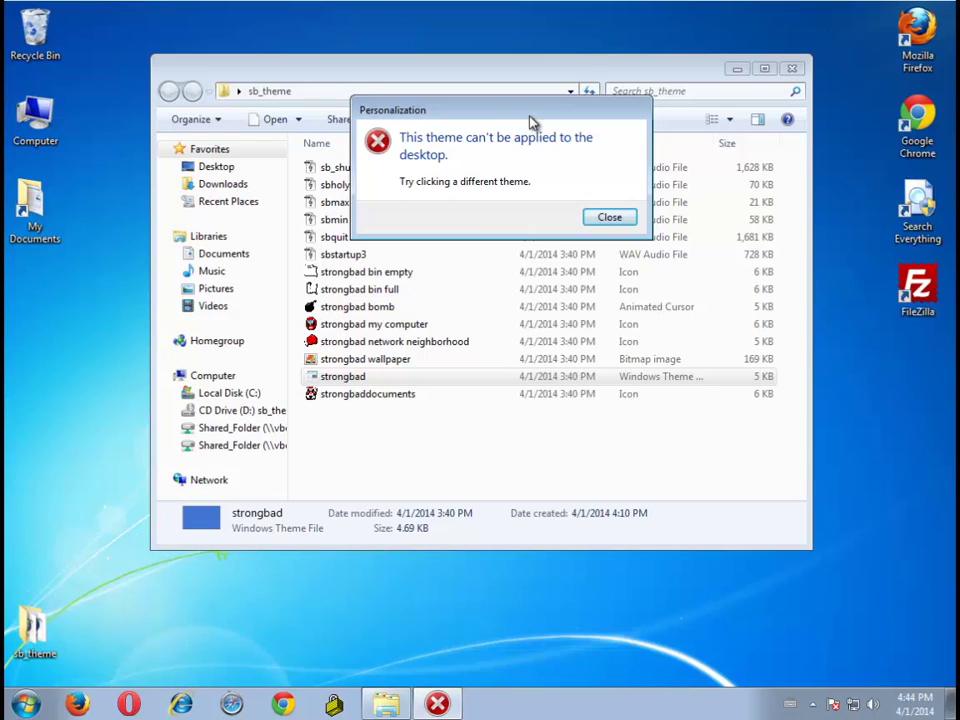
left_click_drag(528, 112, 514, 308)
left_click(595, 414)
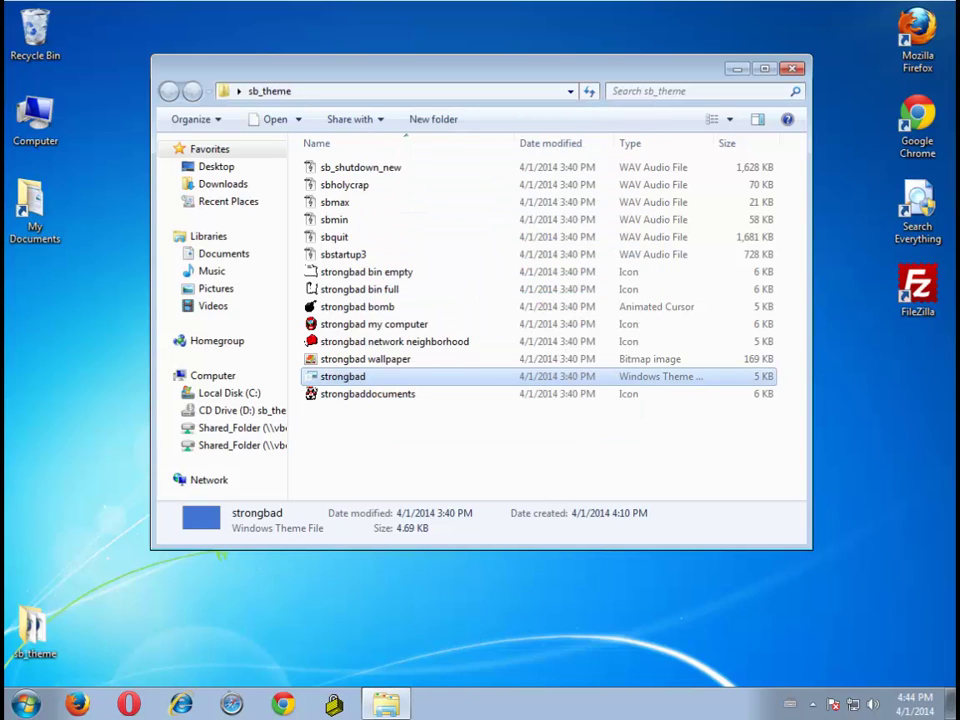
Check the sb_theme folder in the Windows 98 VM, then return to Windows 7.
mouse_move(334, 705)
left_click(404, 703)
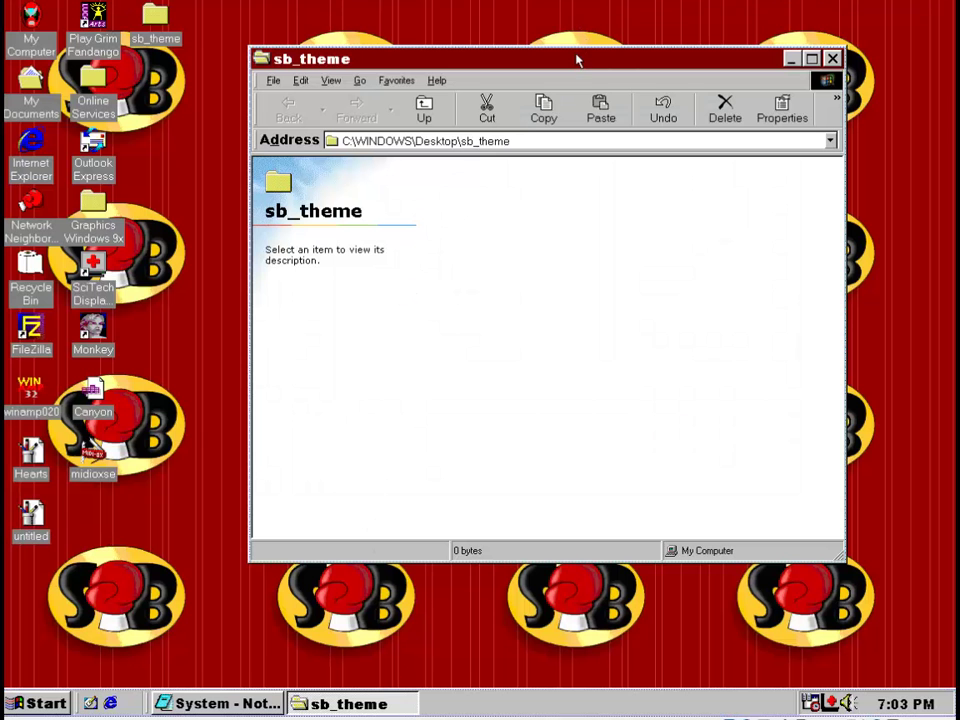
left_click_drag(576, 60, 541, 77)
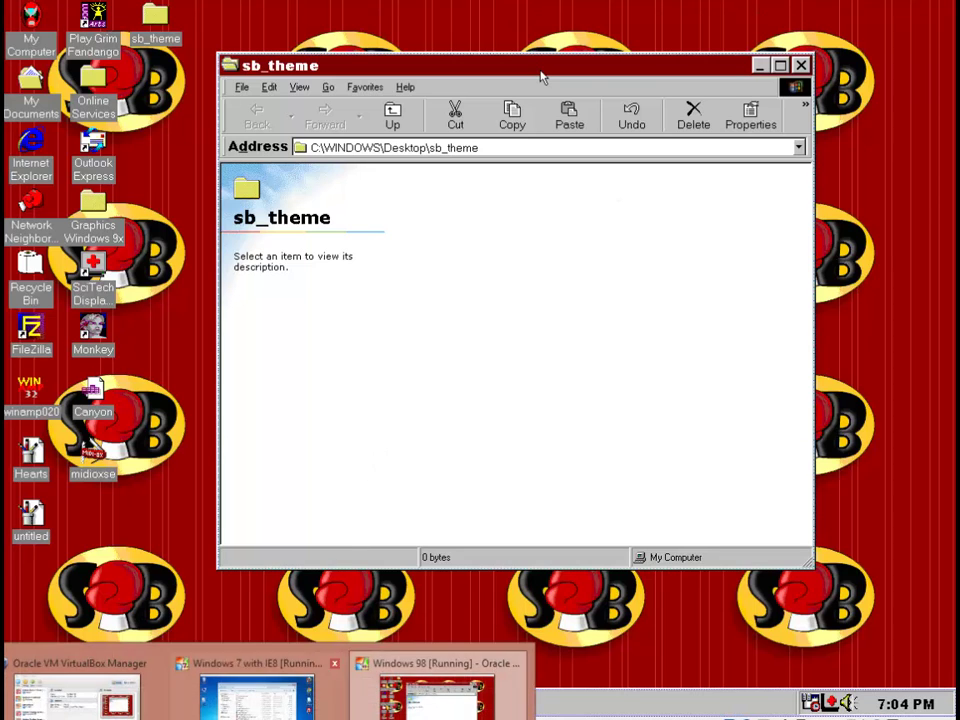
left_click(386, 703)
left_click(413, 446)
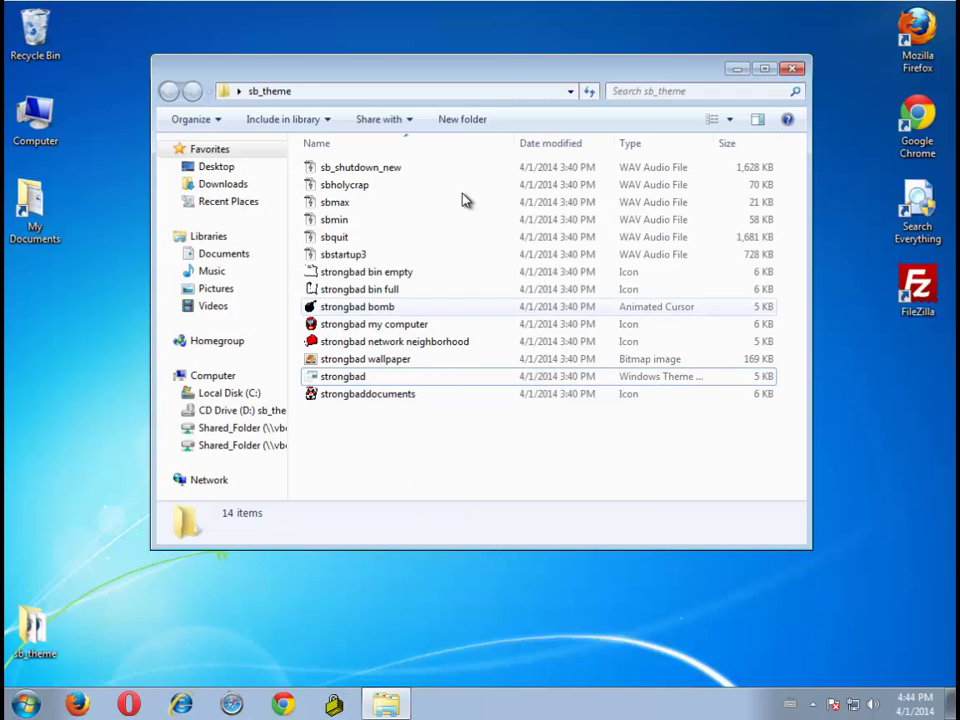
left_click_drag(580, 91, 467, 84)
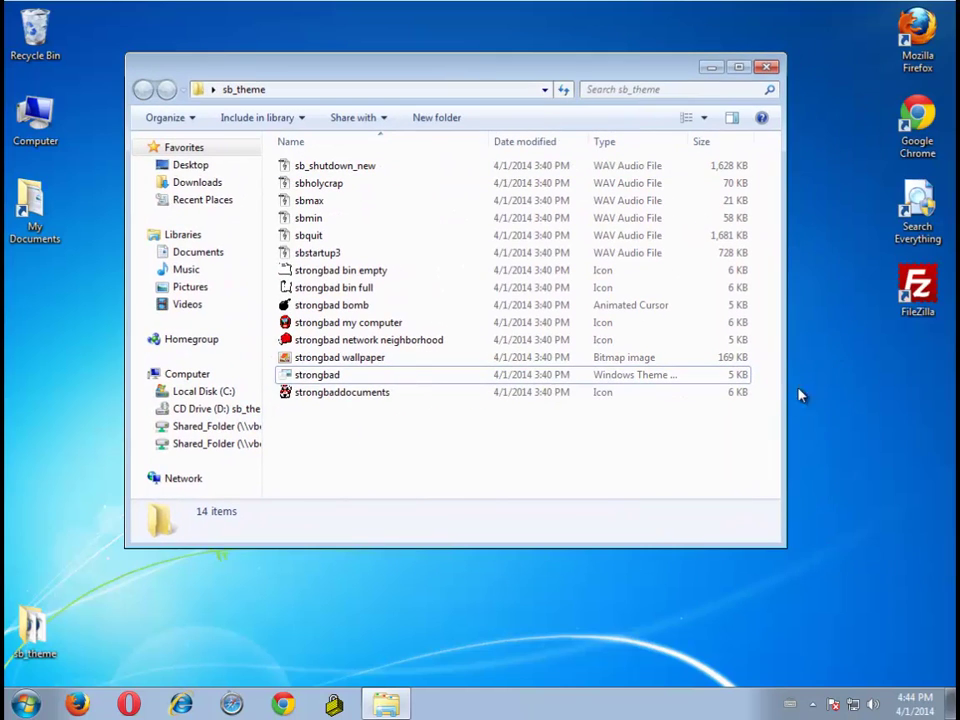
From Personalize, open Sounds and browse for a new Minimize event sound.
right_click(865, 394)
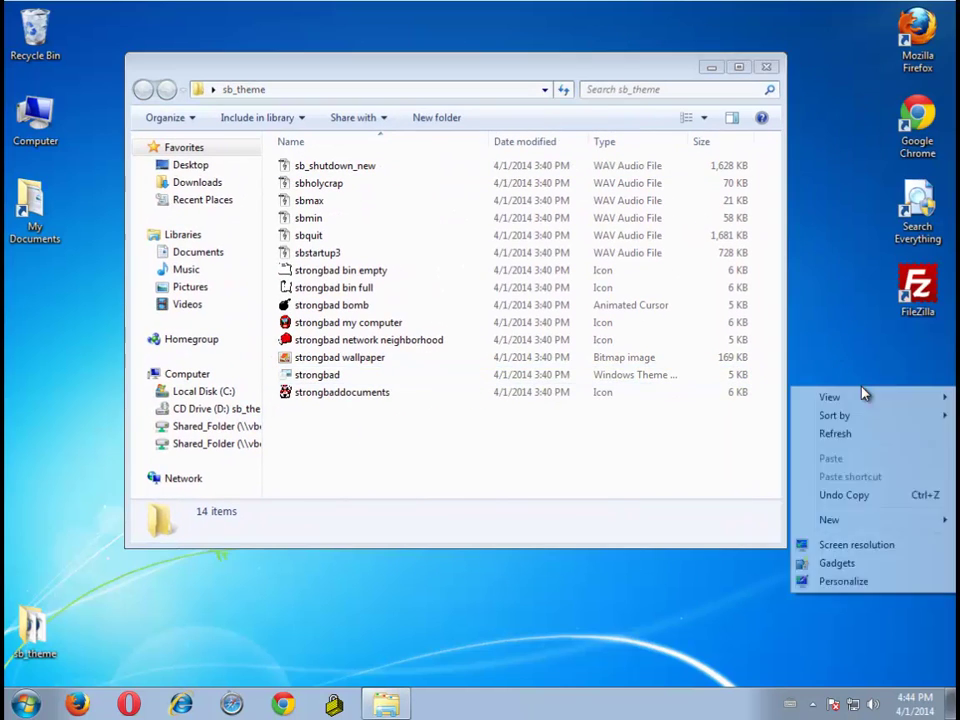
left_click(844, 581)
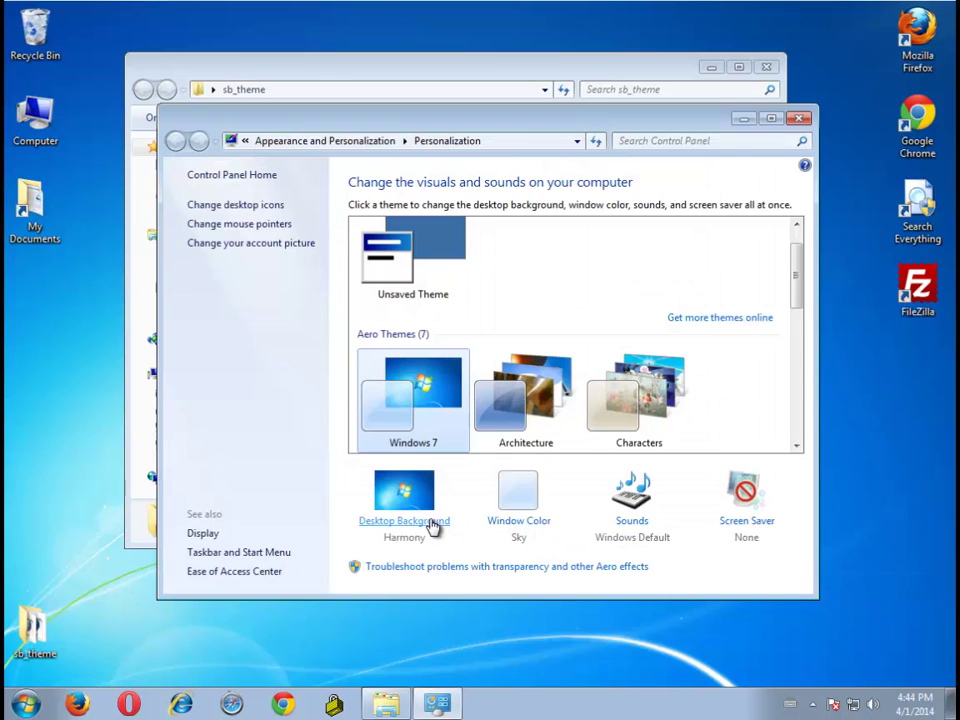
left_click(630, 521)
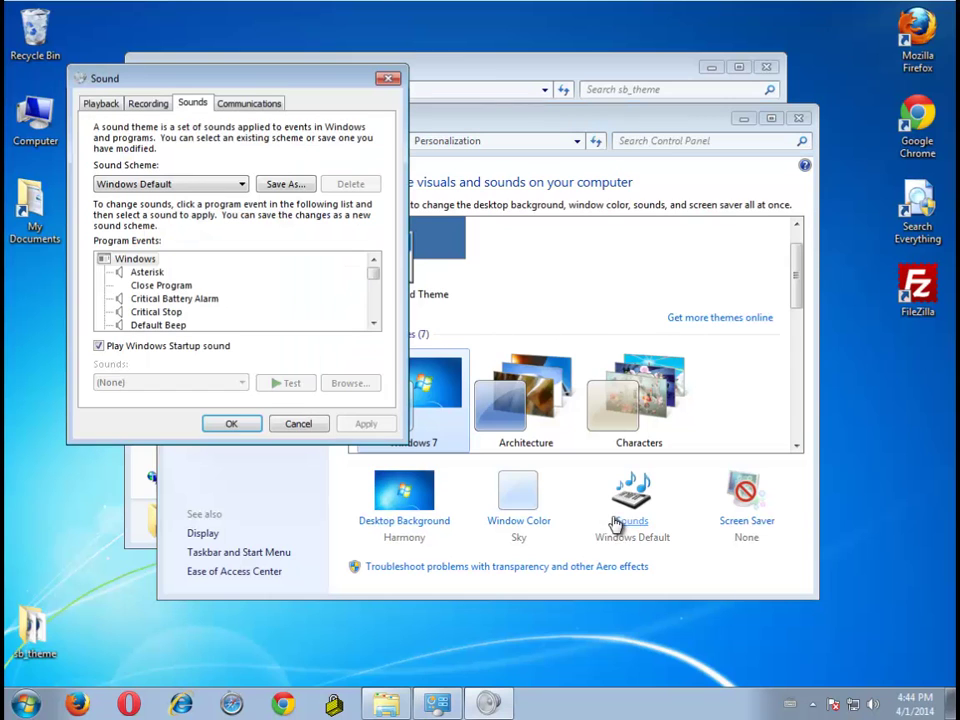
left_click(158, 298)
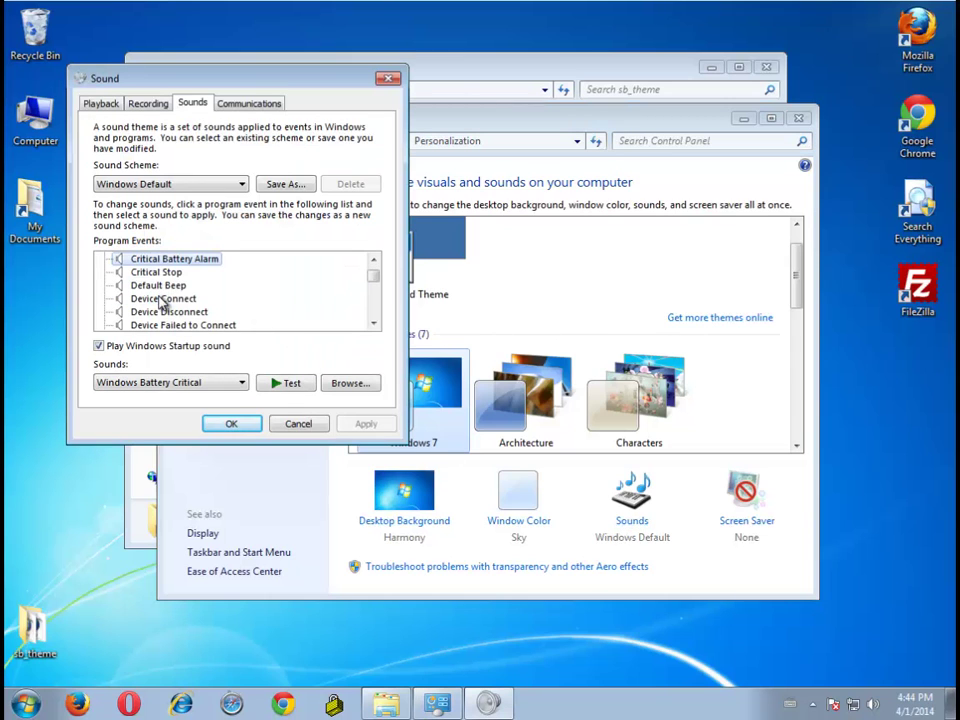
scroll(199, 303, "up", 1)
scroll(189, 311, "down", 4)
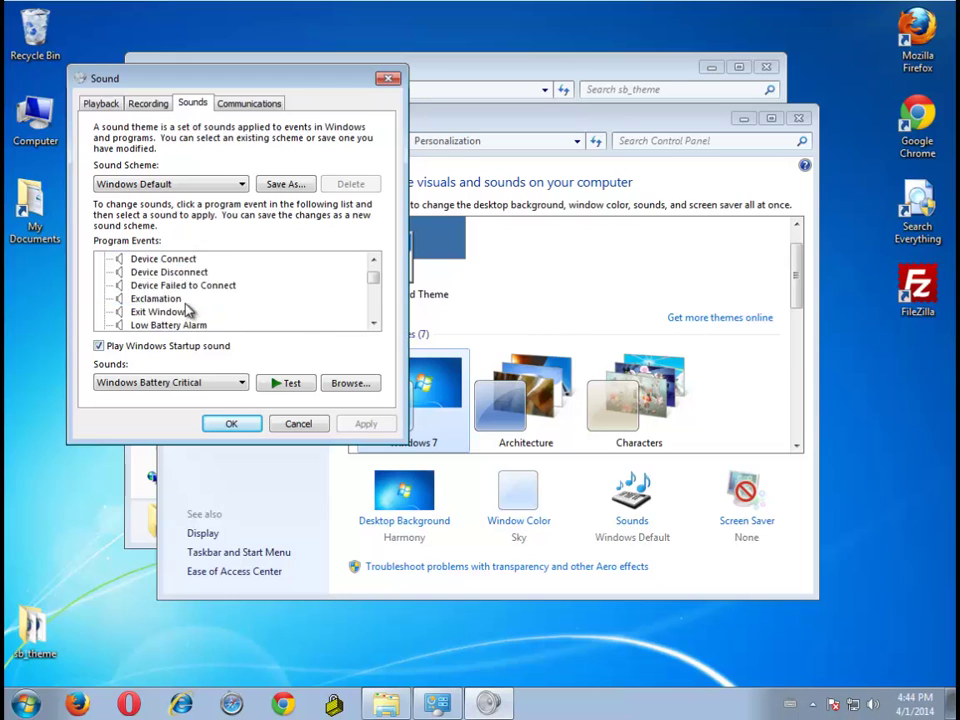
left_click(150, 298)
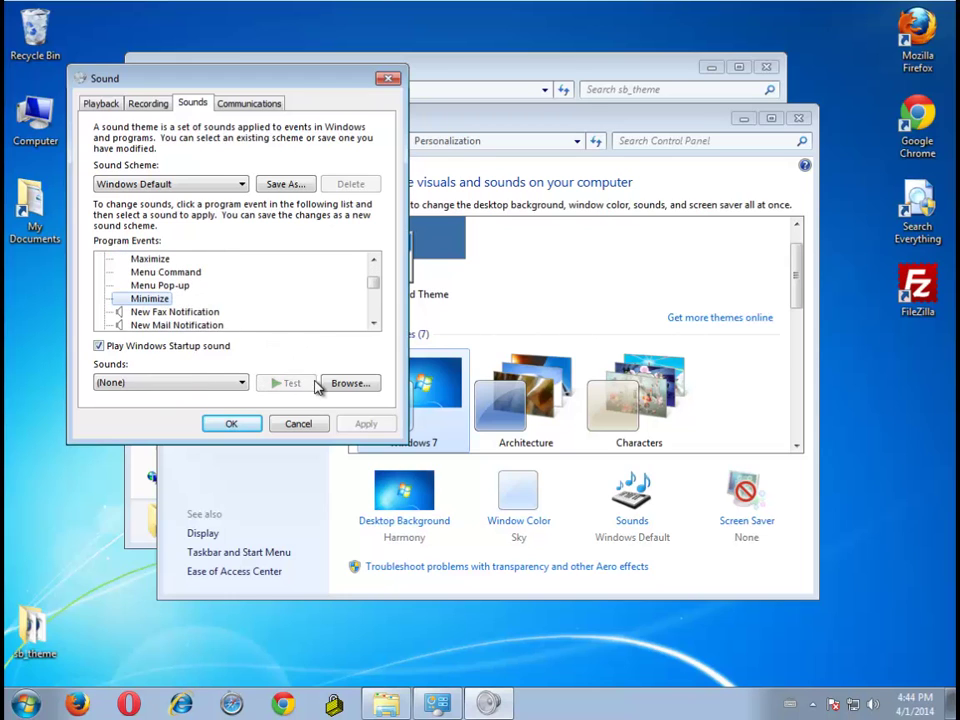
left_click(349, 383)
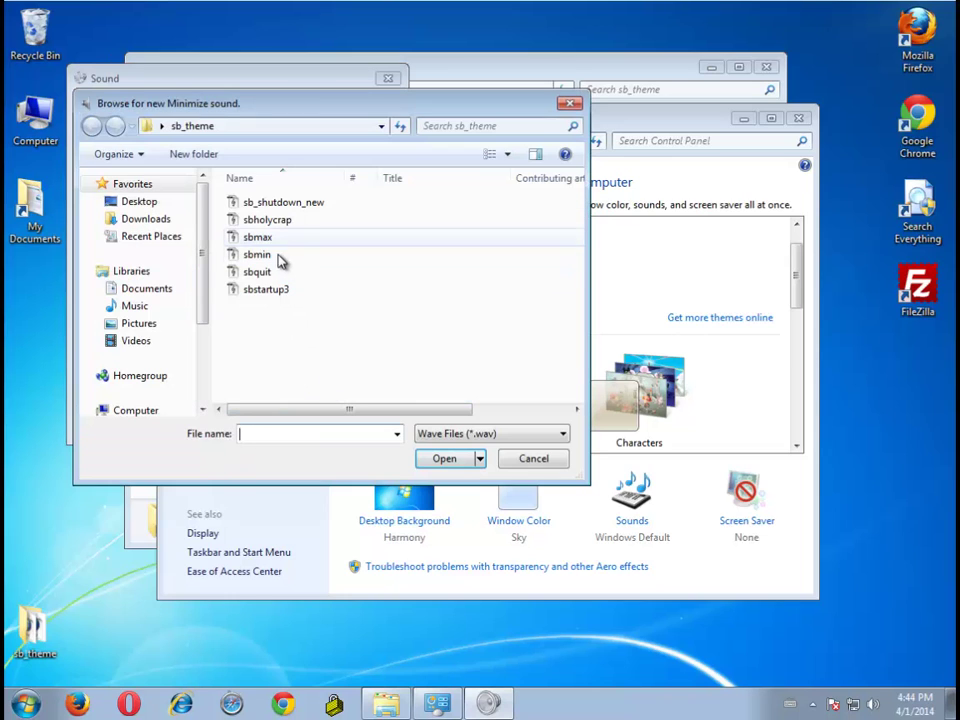
Assign sbmin as the Minimize sound.
left_click(279, 256)
left_click(444, 458)
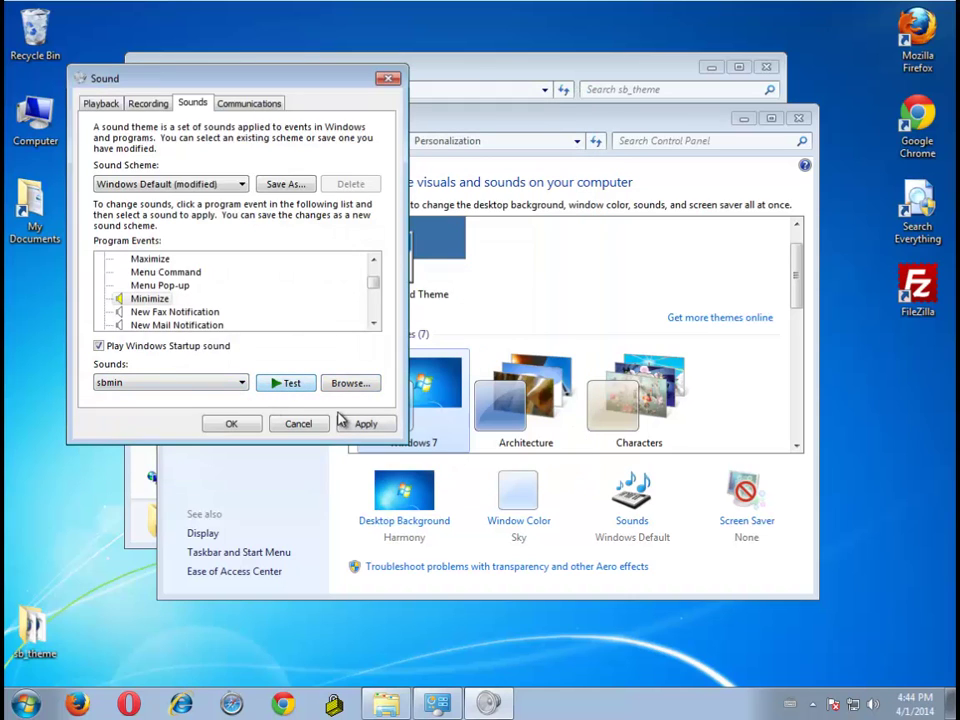
left_click(180, 312)
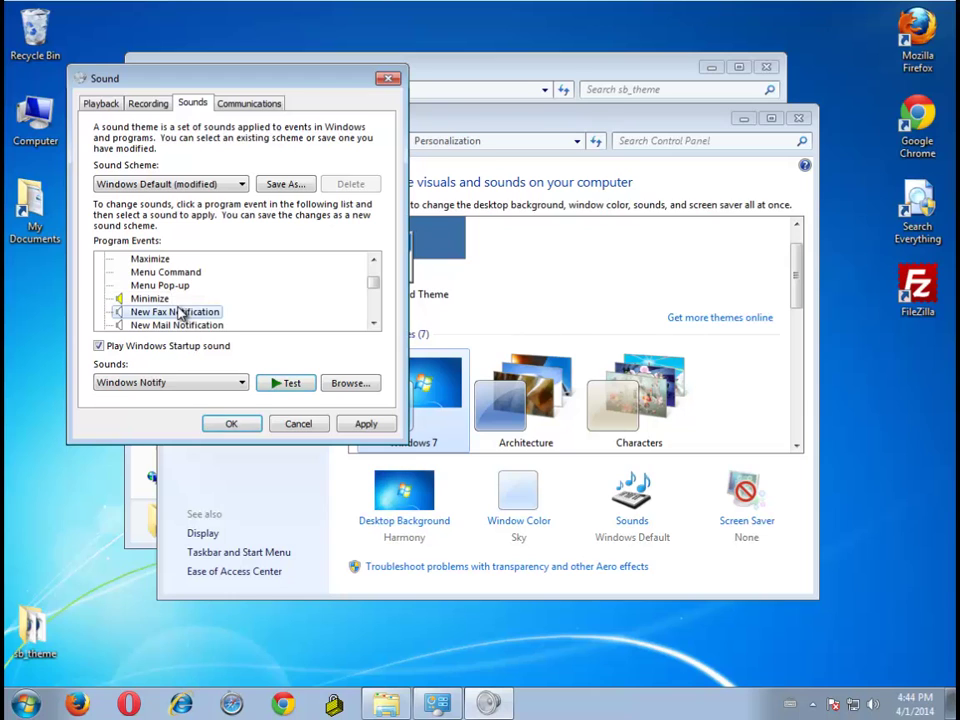
scroll(178, 285, "down", 1)
scroll(165, 271, "up", 1)
Assign sbmax to the Maximize event and preview it.
left_click(150, 259)
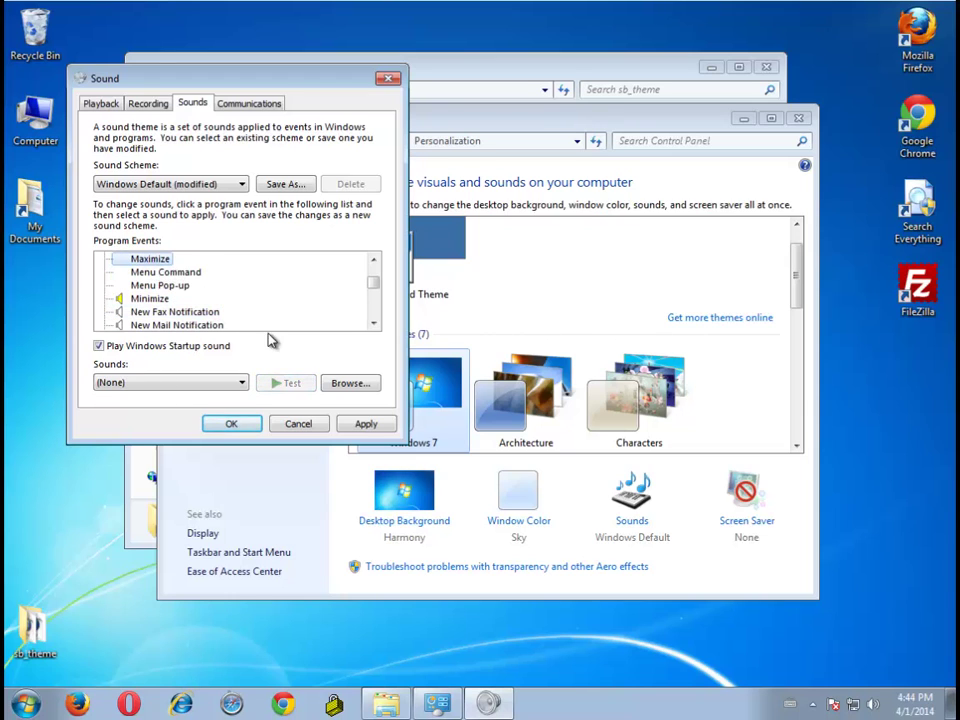
left_click(345, 384)
left_click(278, 238)
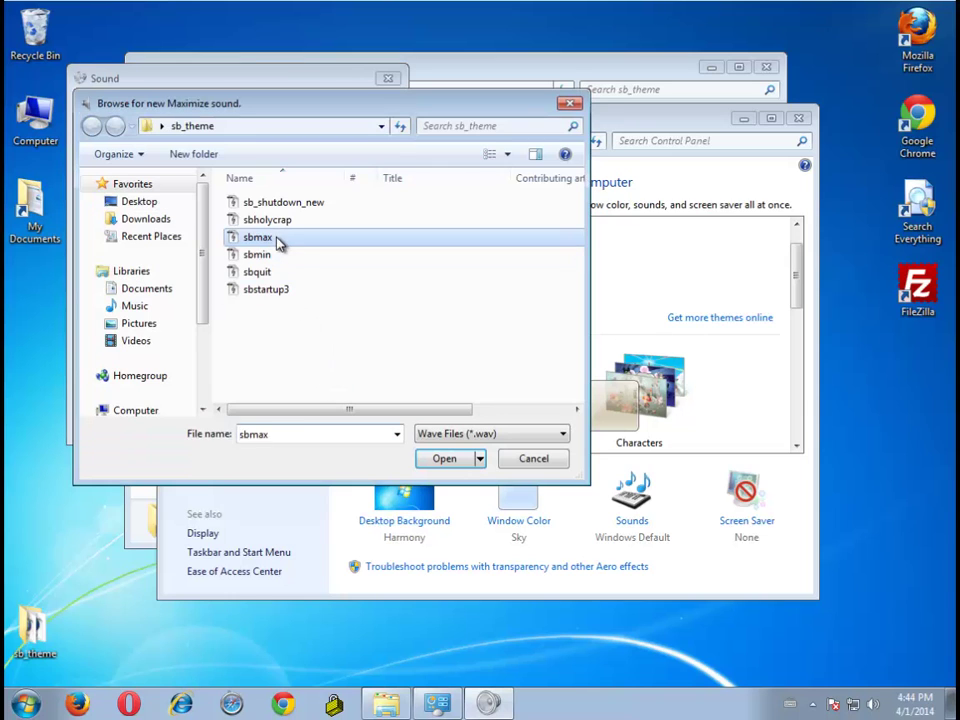
left_click(435, 457)
left_click(291, 385)
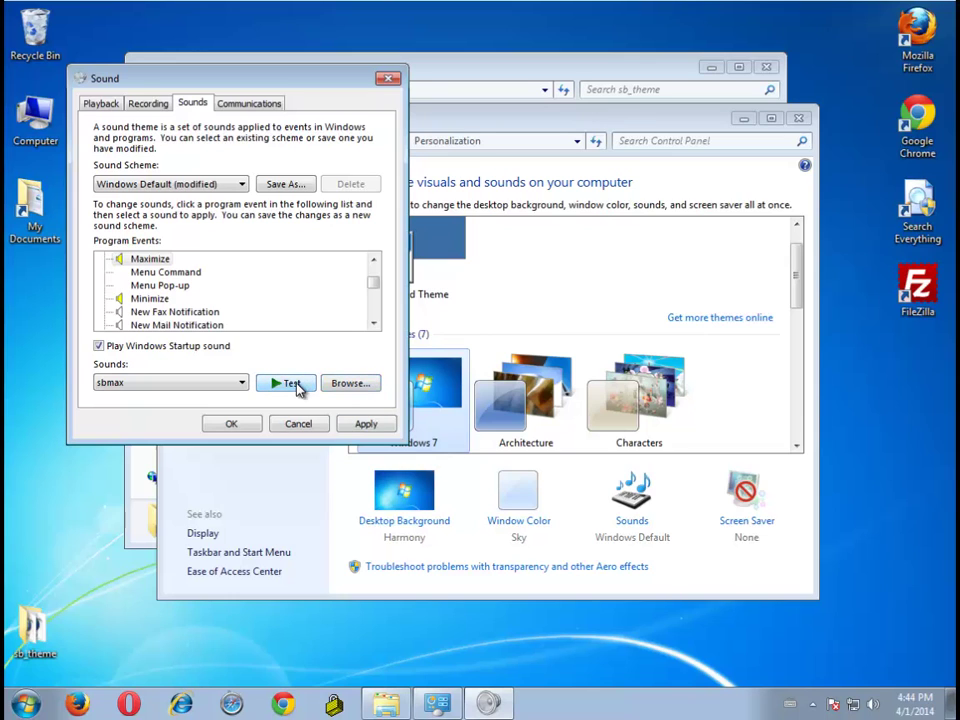
left_click(349, 384)
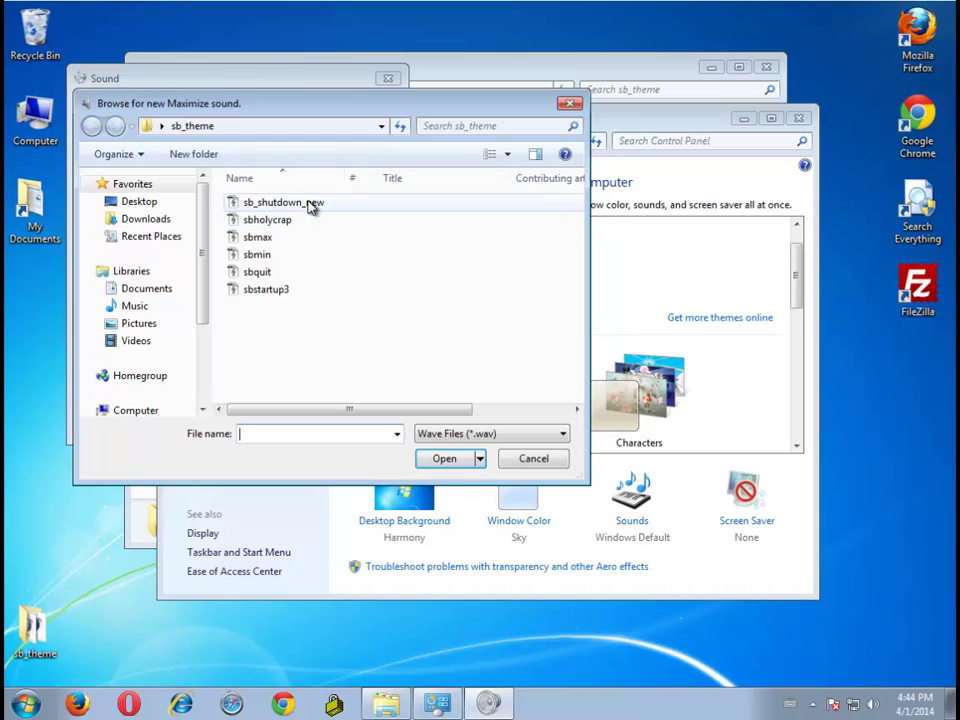
left_click_drag(354, 108, 554, 114)
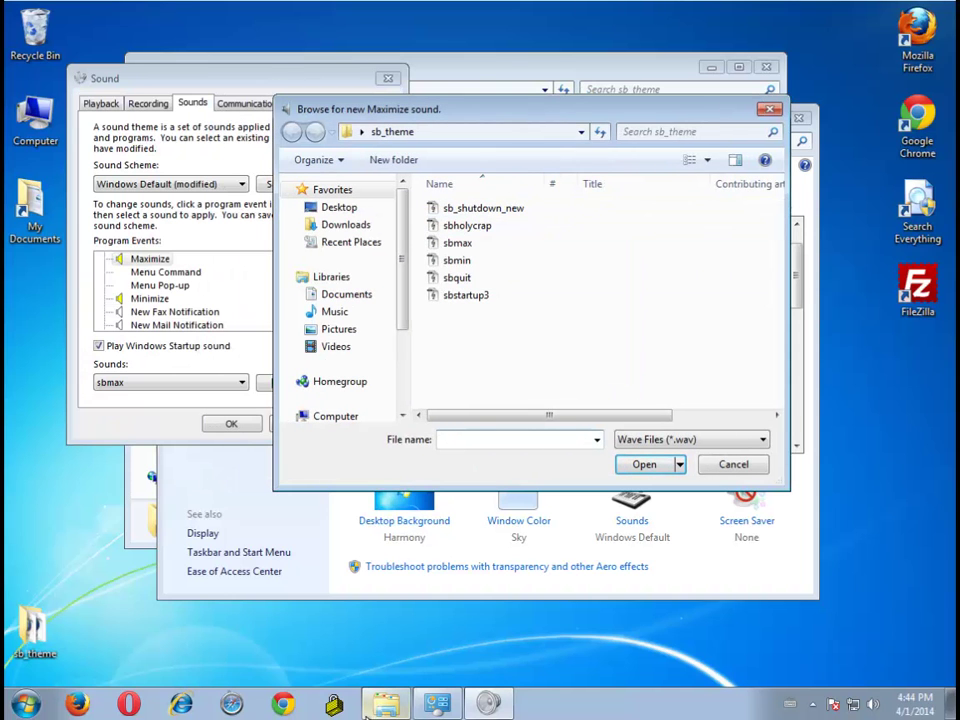
Switch to the Windows 98 VM and close its sb_theme folder window.
mouse_move(385, 704)
left_click(435, 690)
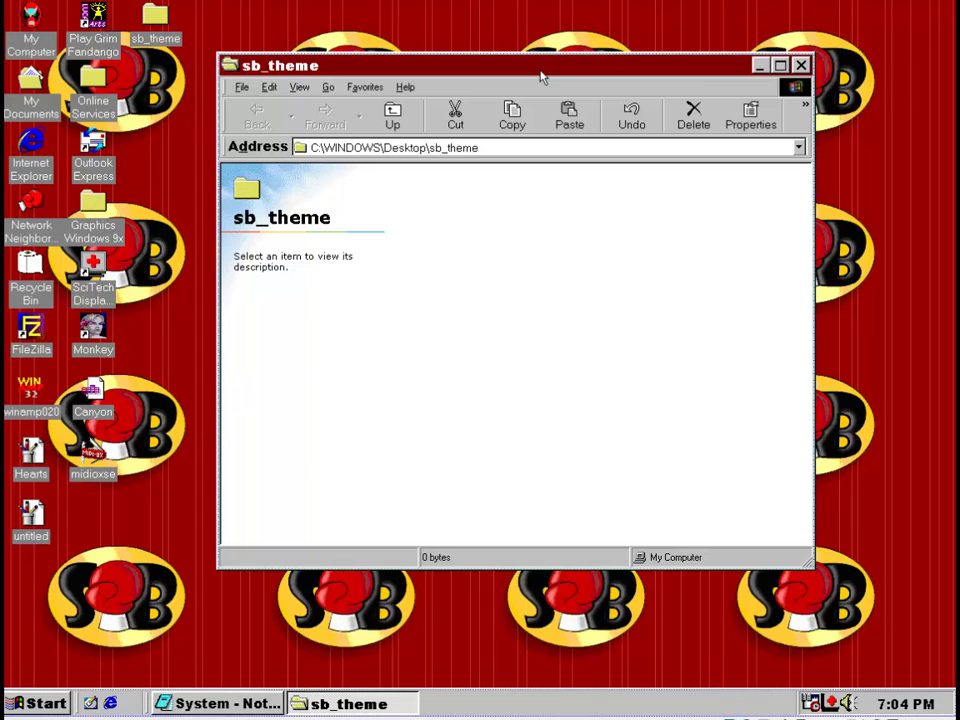
right_click(205, 480)
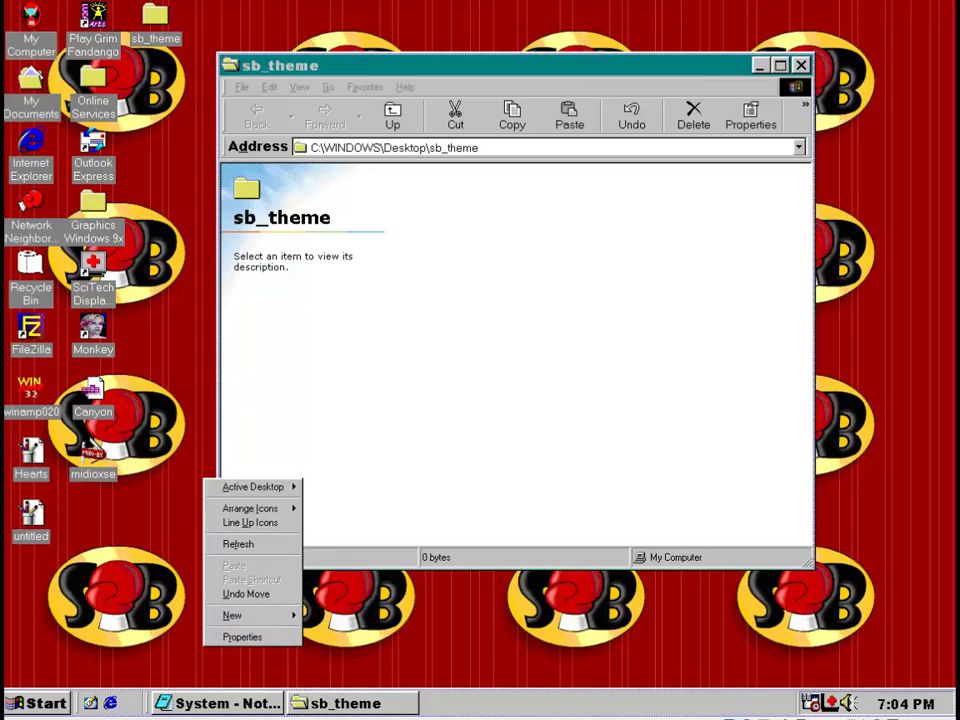
left_click(506, 253)
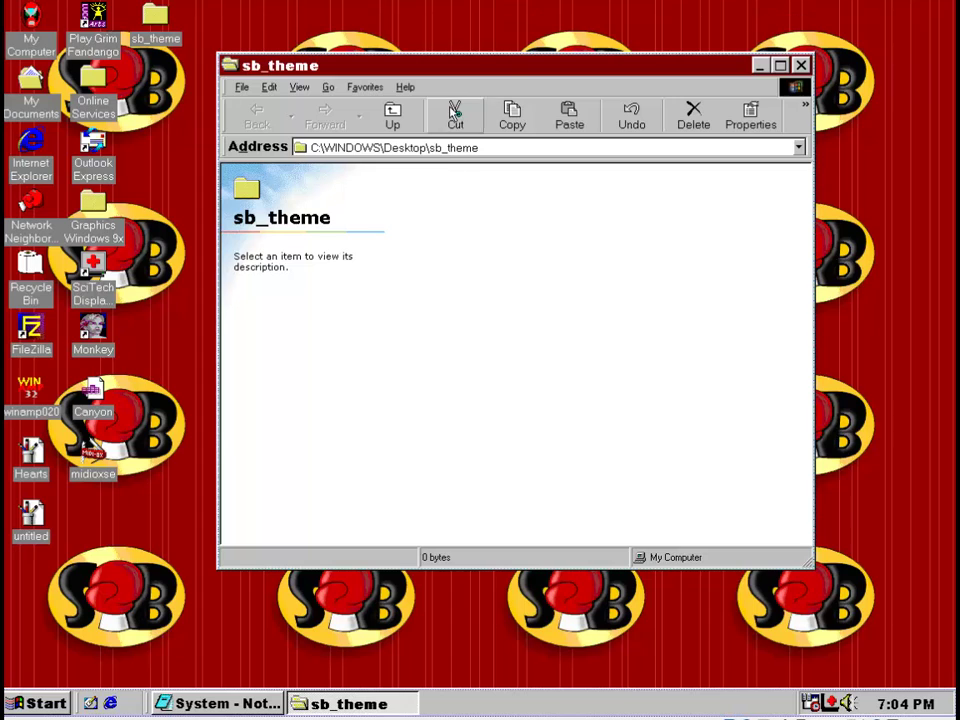
left_click(803, 67)
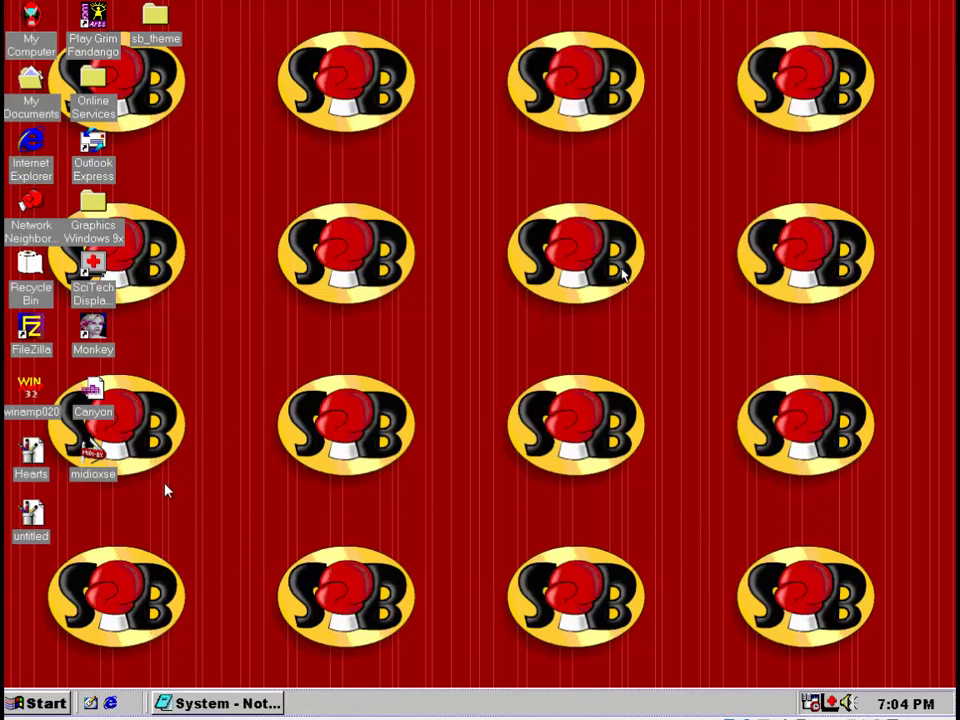
mouse_move(265, 715)
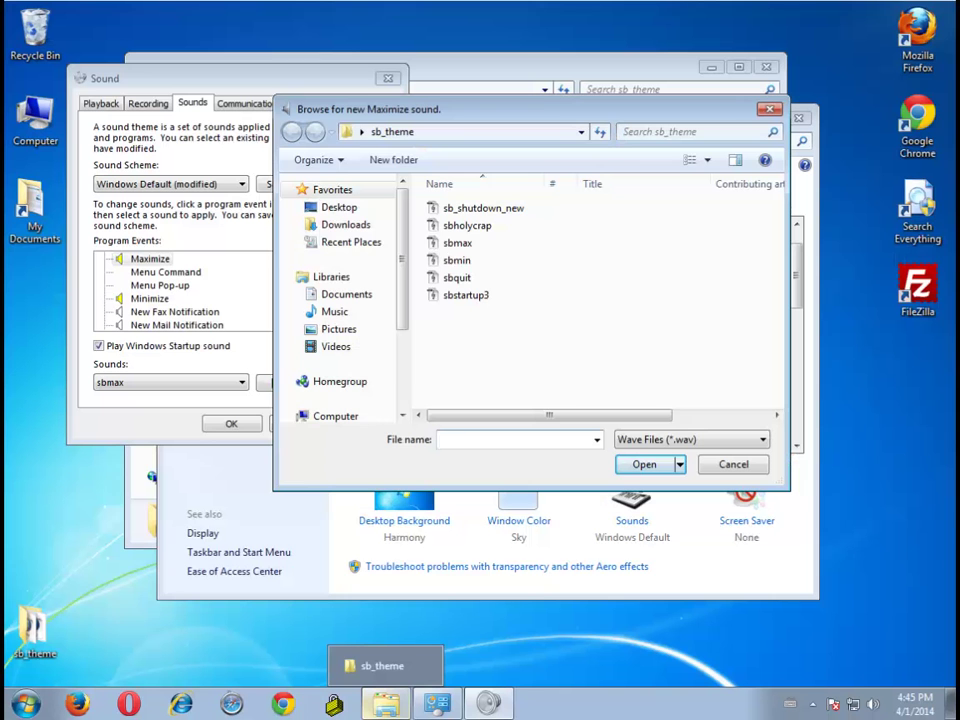
Back in Windows 7, dismiss the leftover file picker, keeping sbmax for Maximize.
left_click(257, 695)
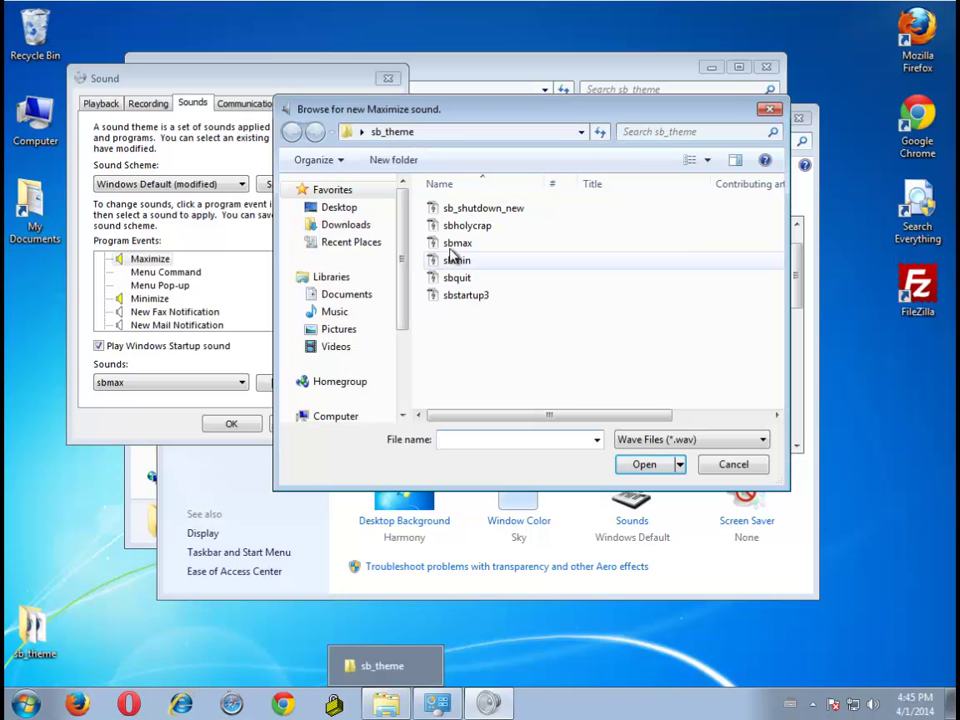
left_click(489, 297)
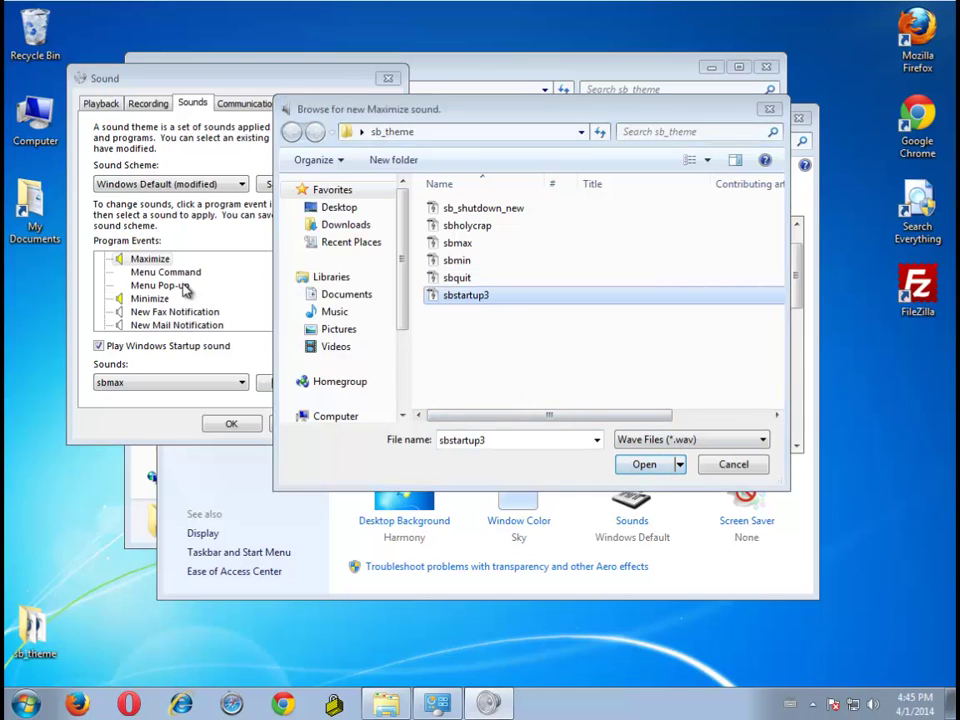
scroll(845, 537, "right", 1)
left_click(735, 465)
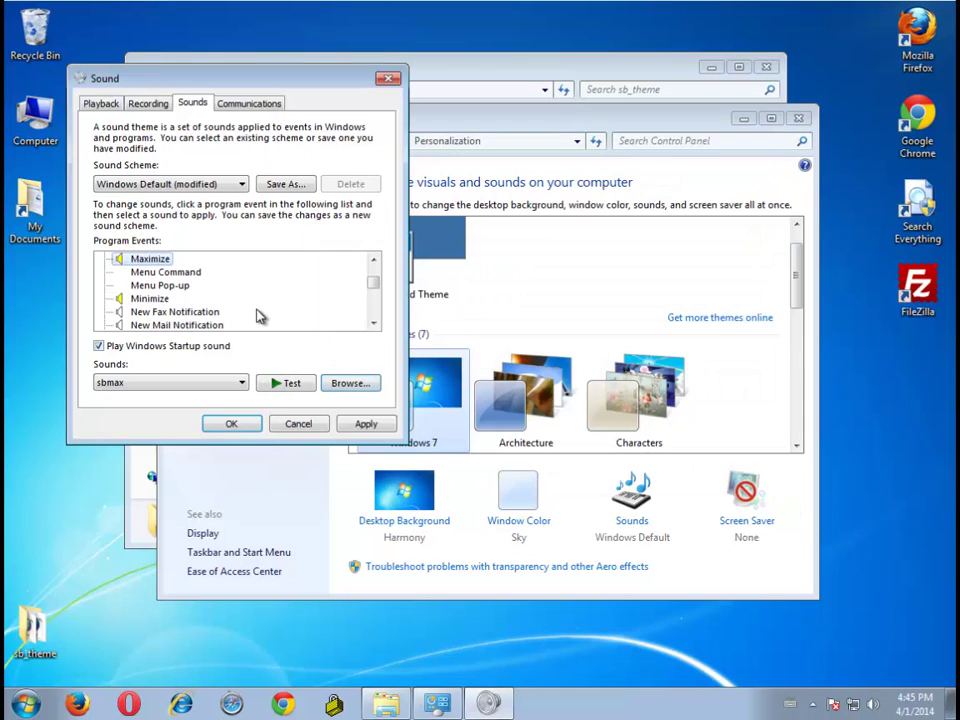
Assign sbstartup3 from Desktop\sb_theme to the Windows Logon event.
scroll(198, 305, "down", 2)
scroll(193, 305, "down", 3)
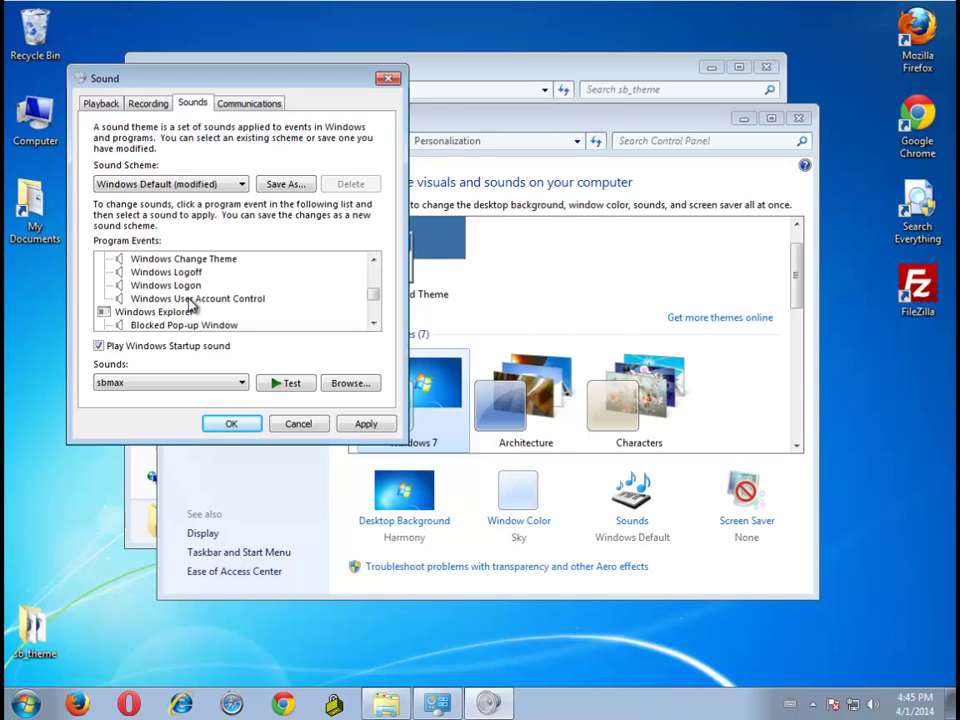
left_click(170, 286)
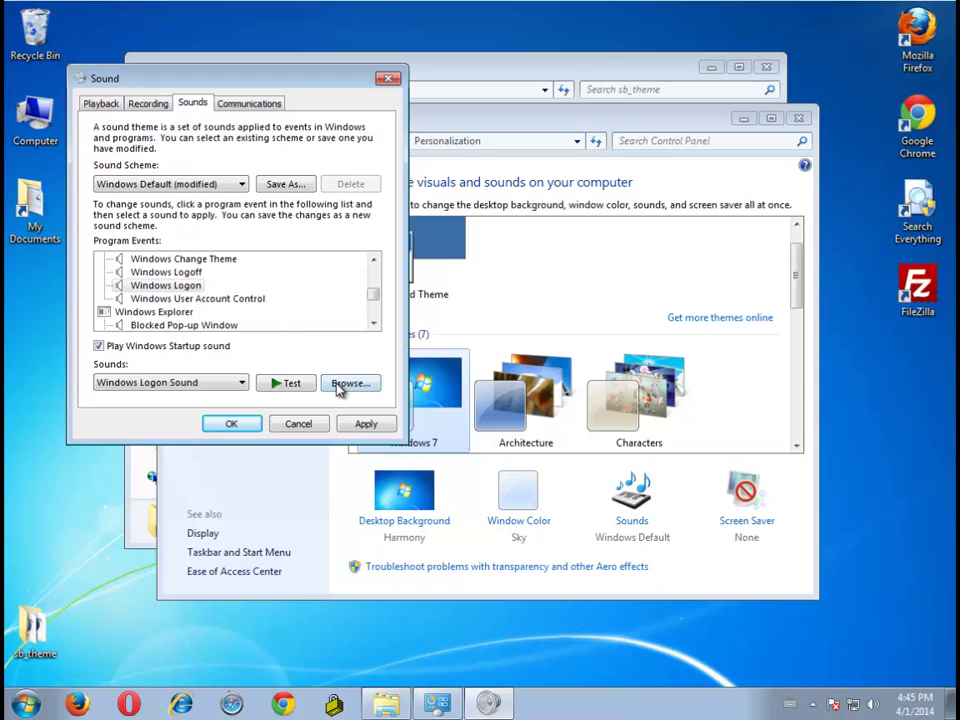
left_click(348, 383)
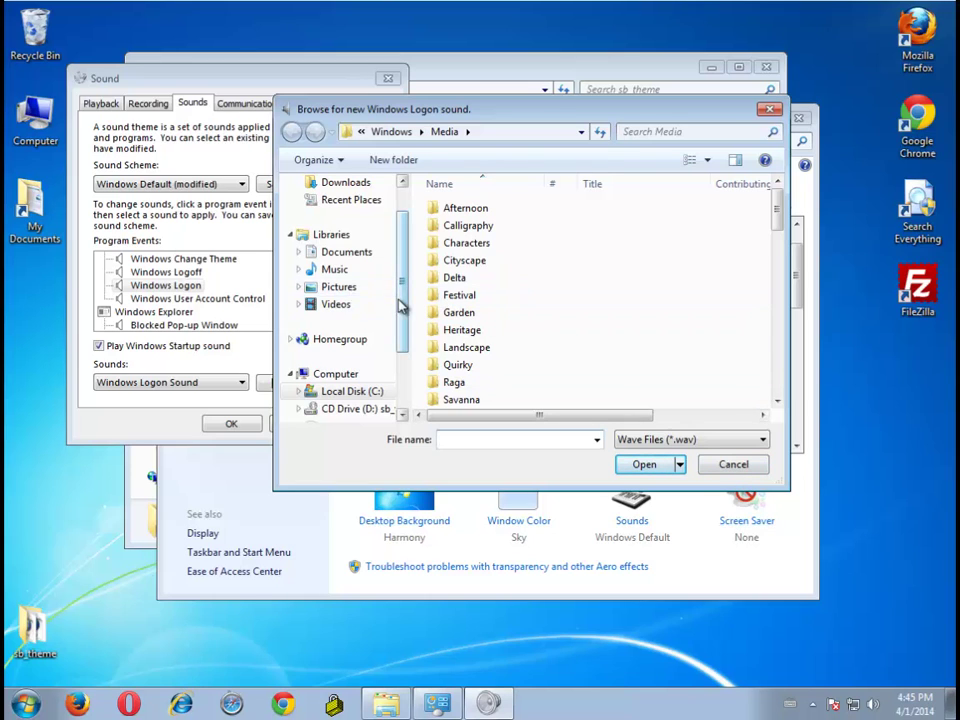
scroll(372, 237, "up", 1)
left_click(340, 208)
left_click(512, 386)
scroll(508, 383, "down", 2)
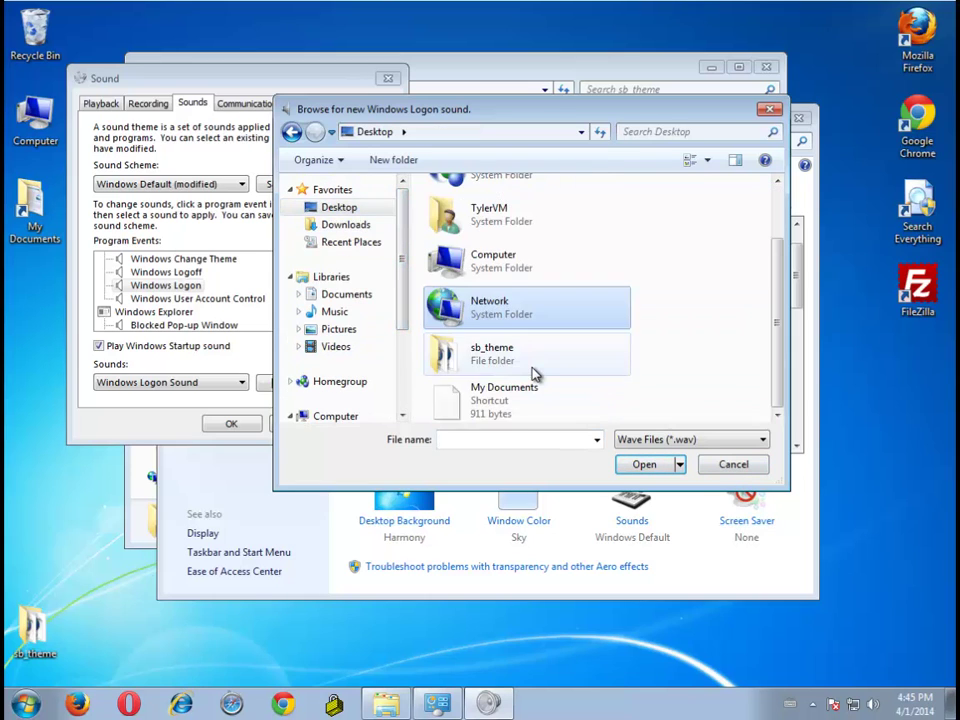
double_click(506, 360)
left_click(488, 297)
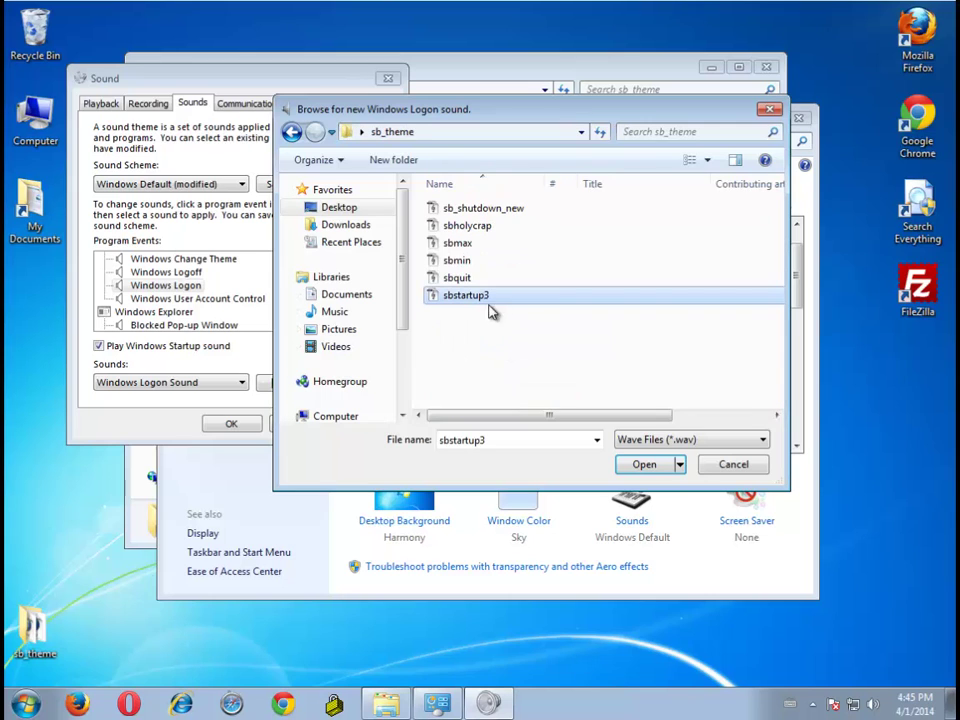
left_click(634, 463)
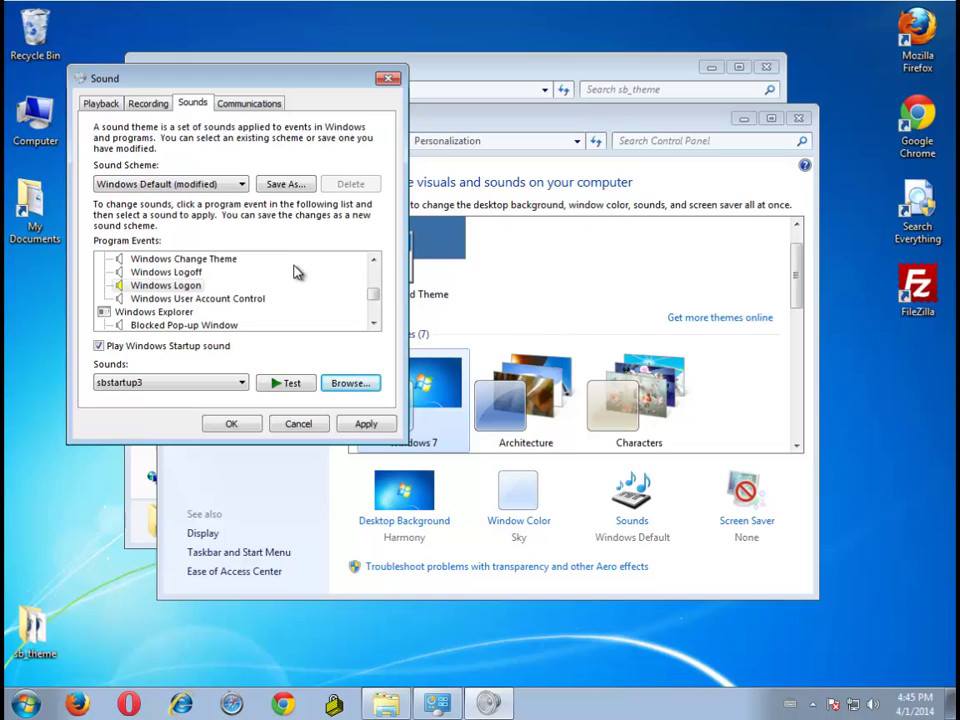
Assign sb_shutdown_new from Desktop\sb_theme to the Windows Logoff event.
left_click(195, 272)
left_click(349, 383)
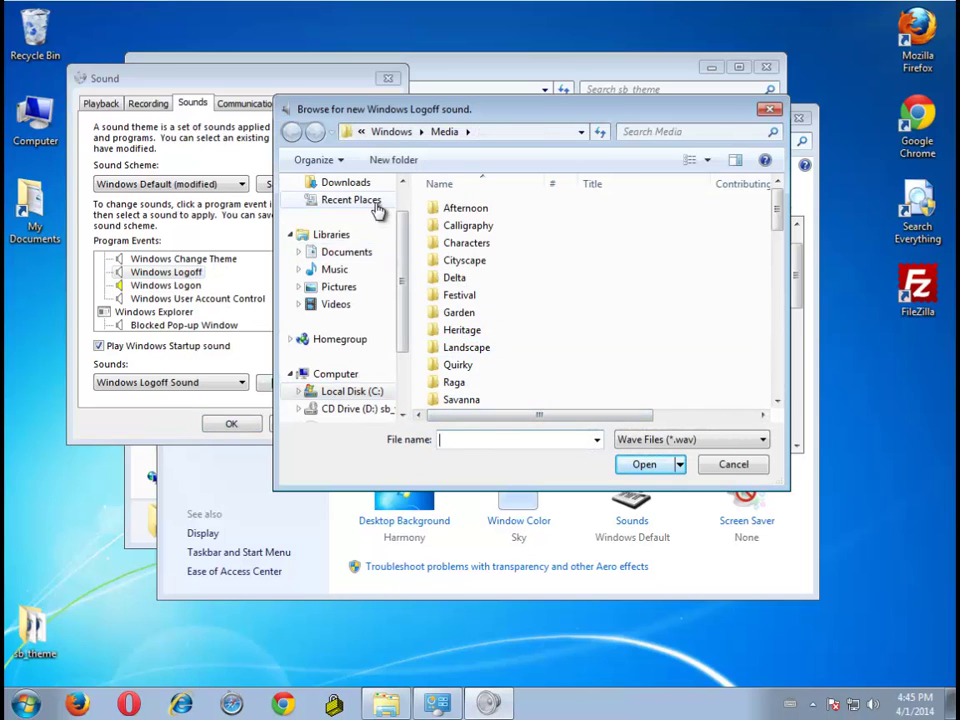
scroll(399, 236, "up", 1)
left_click(339, 207)
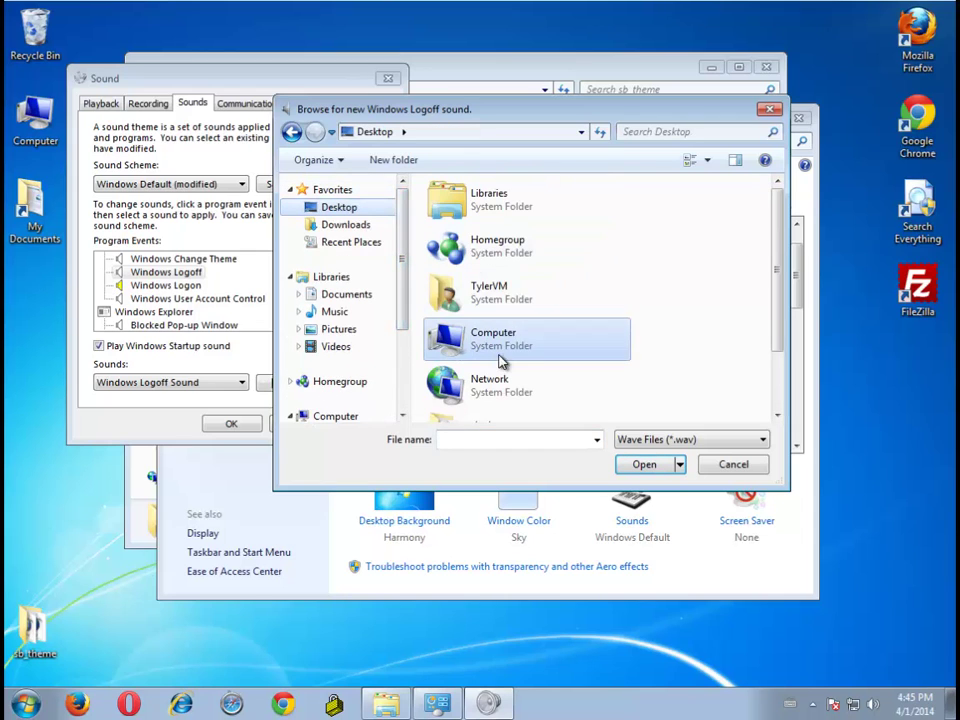
scroll(510, 362, "down", 5)
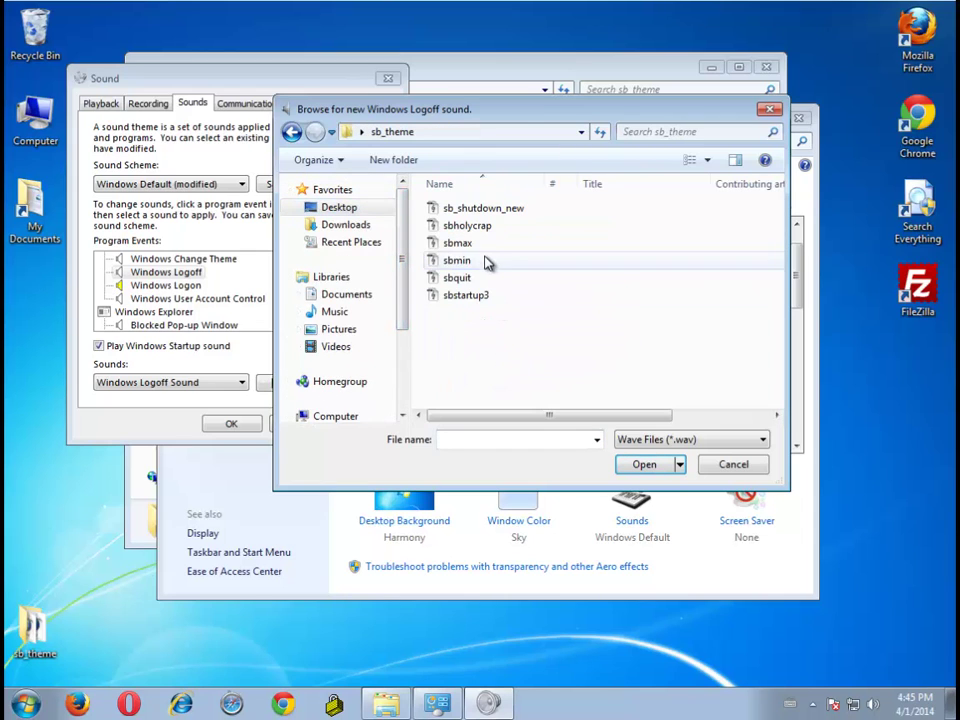
left_click(483, 208)
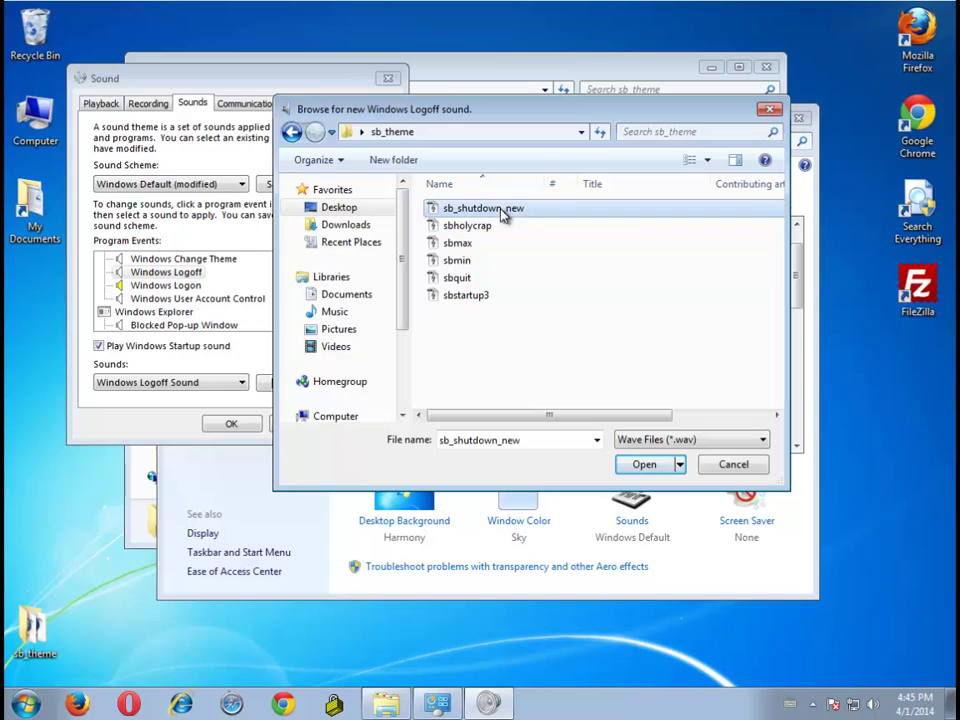
left_click(644, 464)
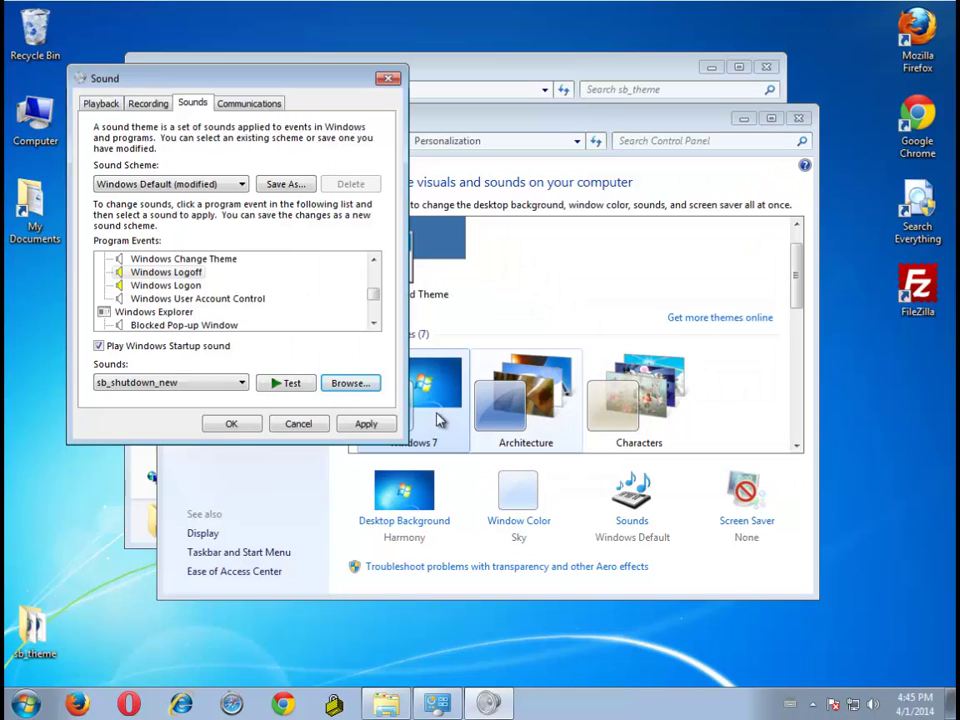
Select the Windows User Account Control event and scroll through the event list.
left_click(253, 298)
scroll(253, 304, "up", 1)
scroll(255, 308, "down", 1)
scroll(257, 312, "up", 1)
scroll(256, 314, "up", 2)
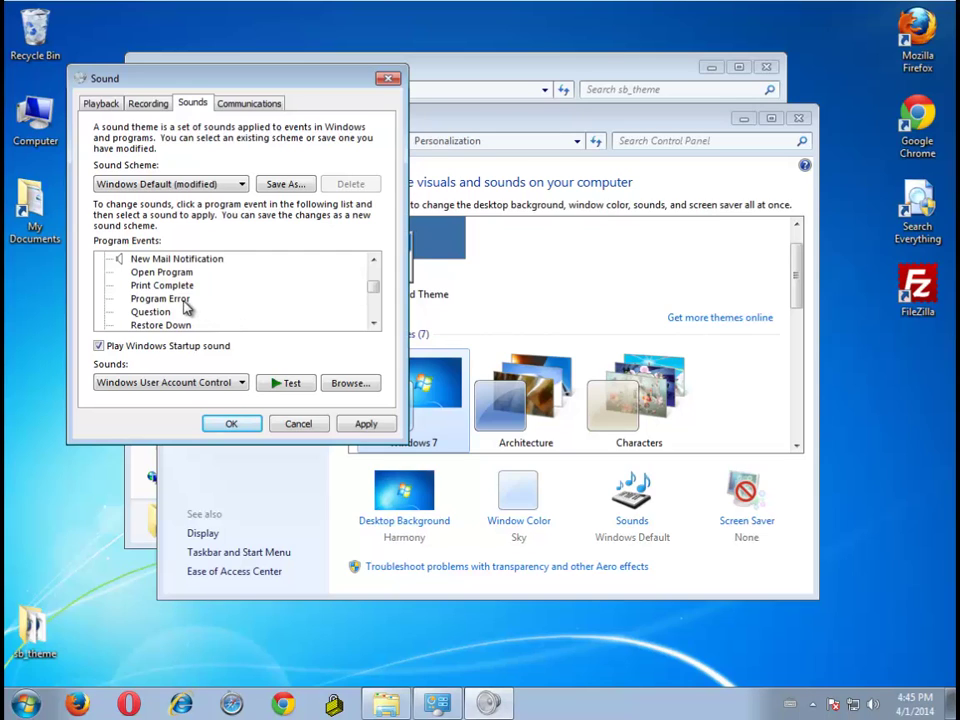
scroll(187, 304, "down", 1)
Assign sbholycrap from Desktop\sb_theme to the Open Program event.
scroll(192, 312, "down", 1)
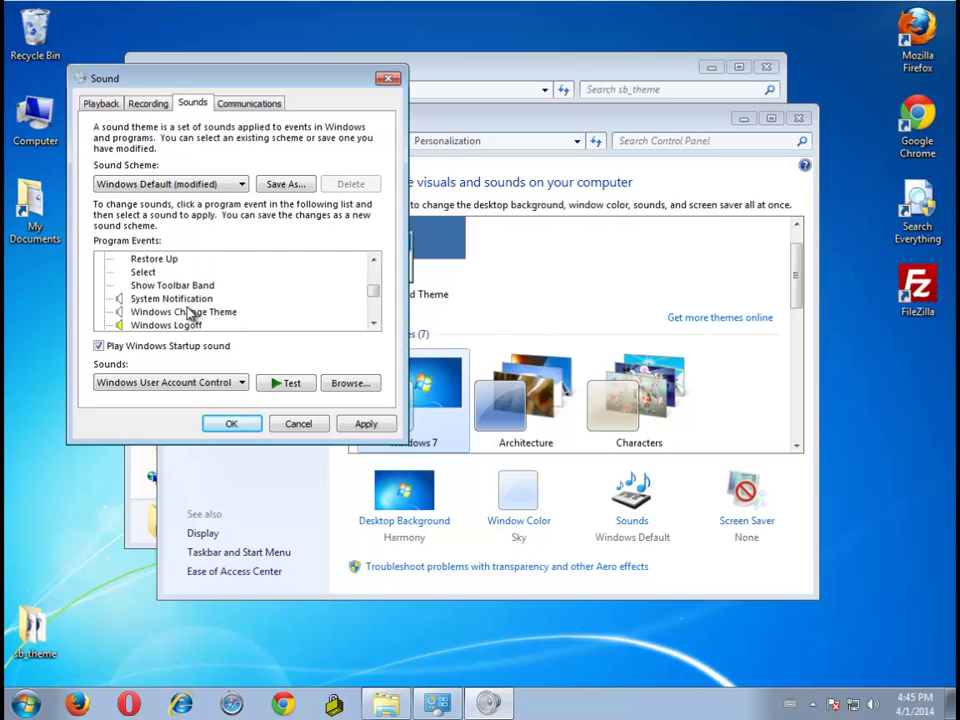
scroll(192, 313, "up", 2)
left_click(178, 275)
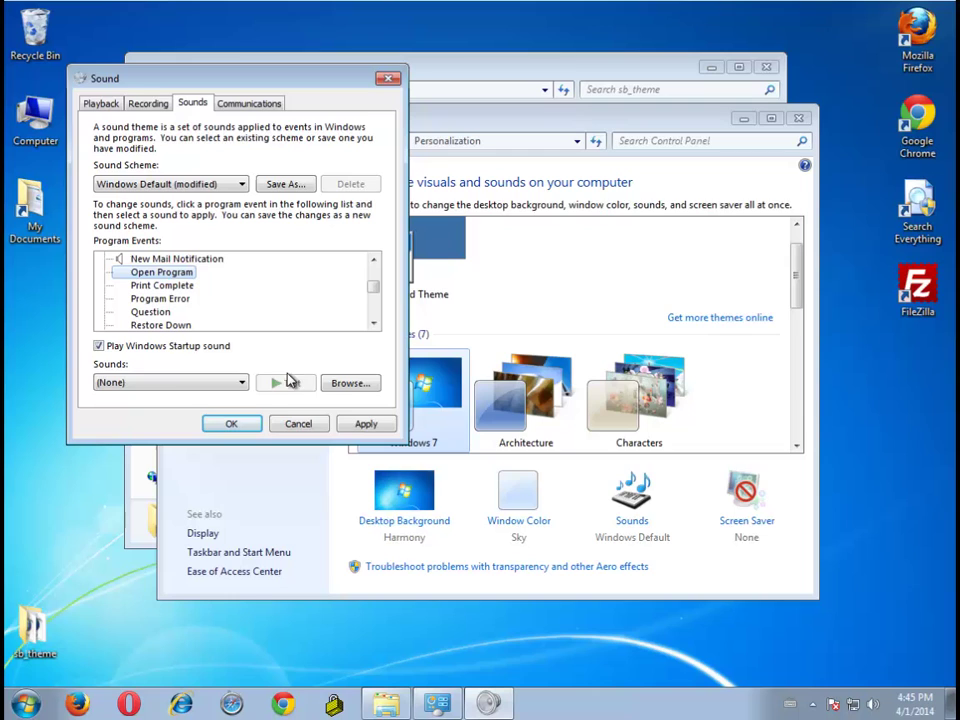
left_click(345, 385)
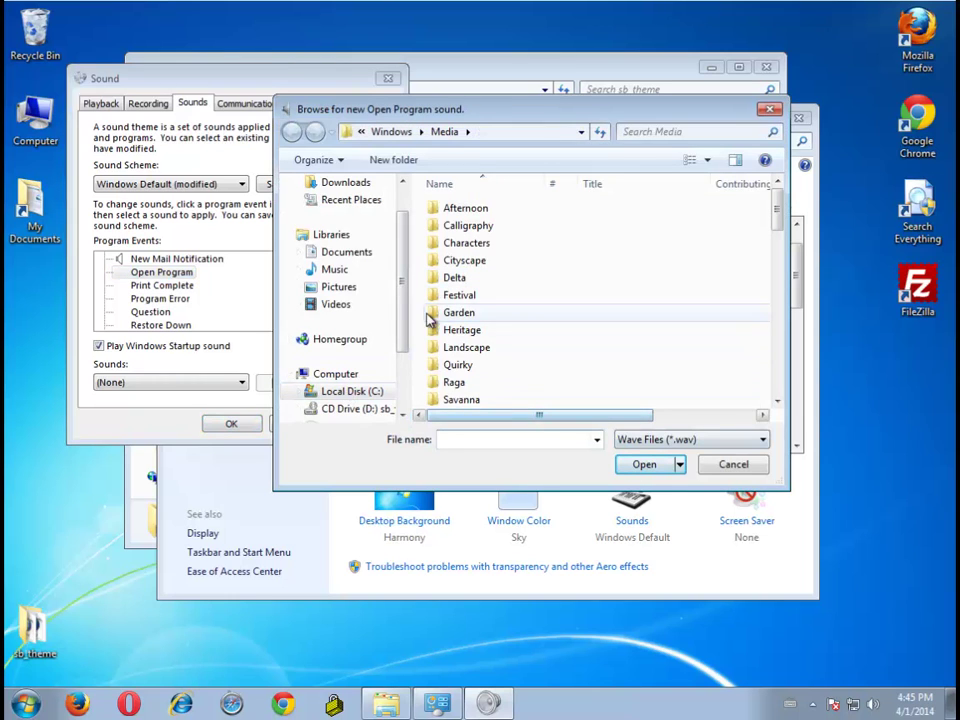
scroll(379, 236, "up", 1)
left_click(345, 210)
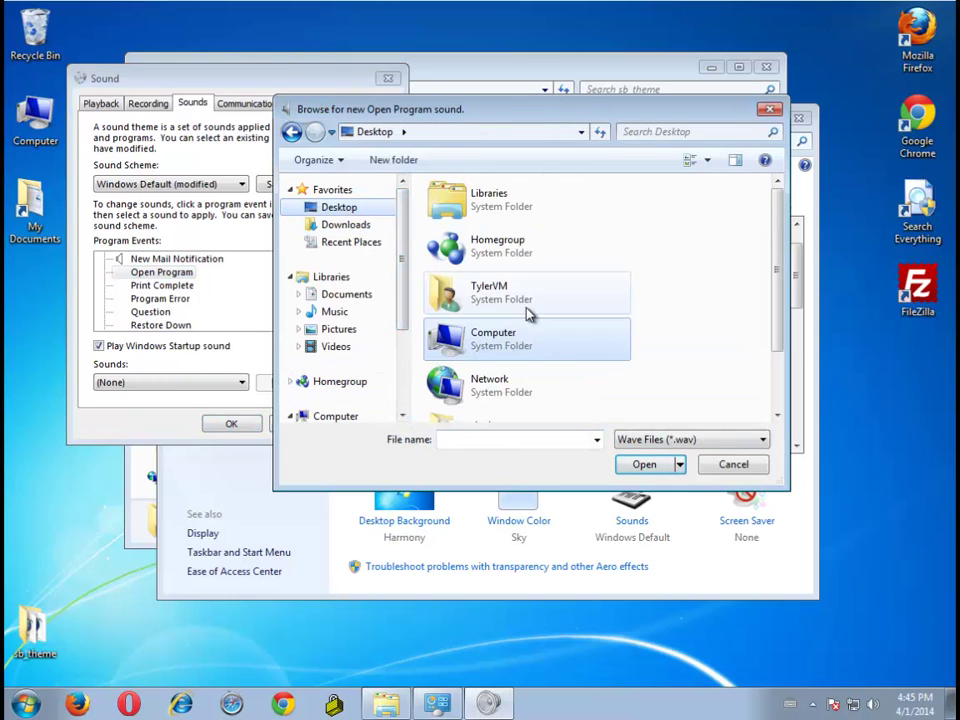
scroll(600, 390, "down", 2)
double_click(540, 364)
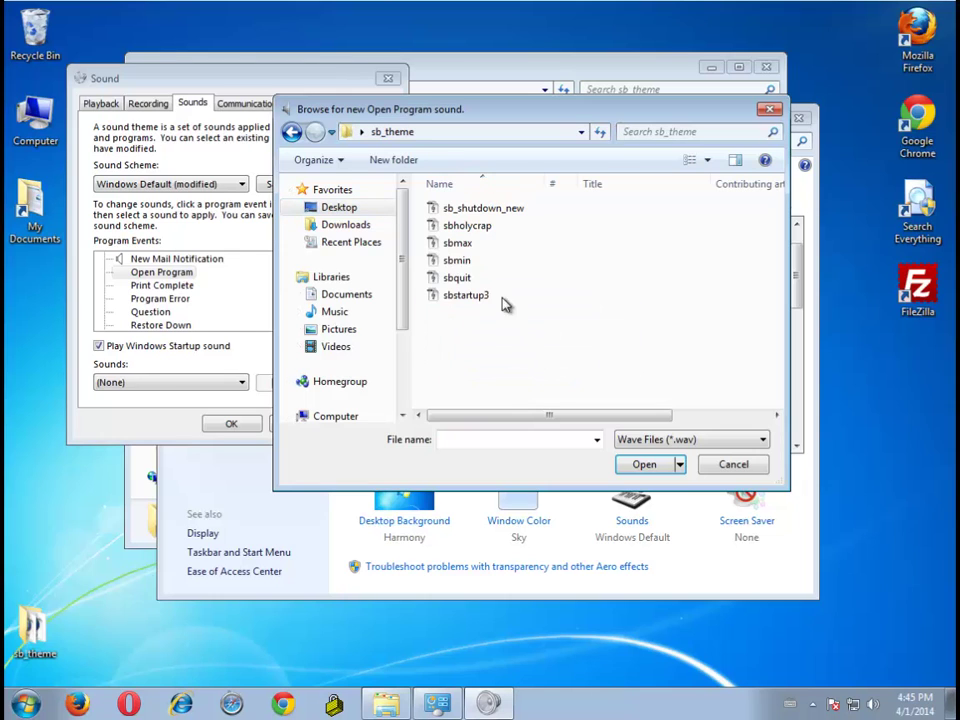
left_click(497, 226)
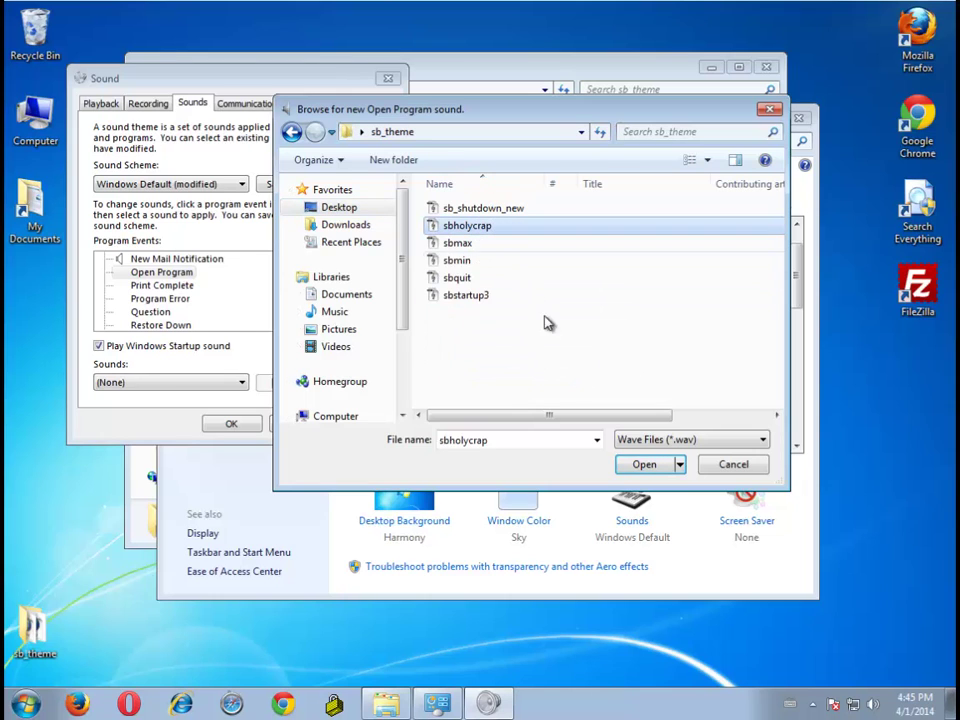
left_click(642, 466)
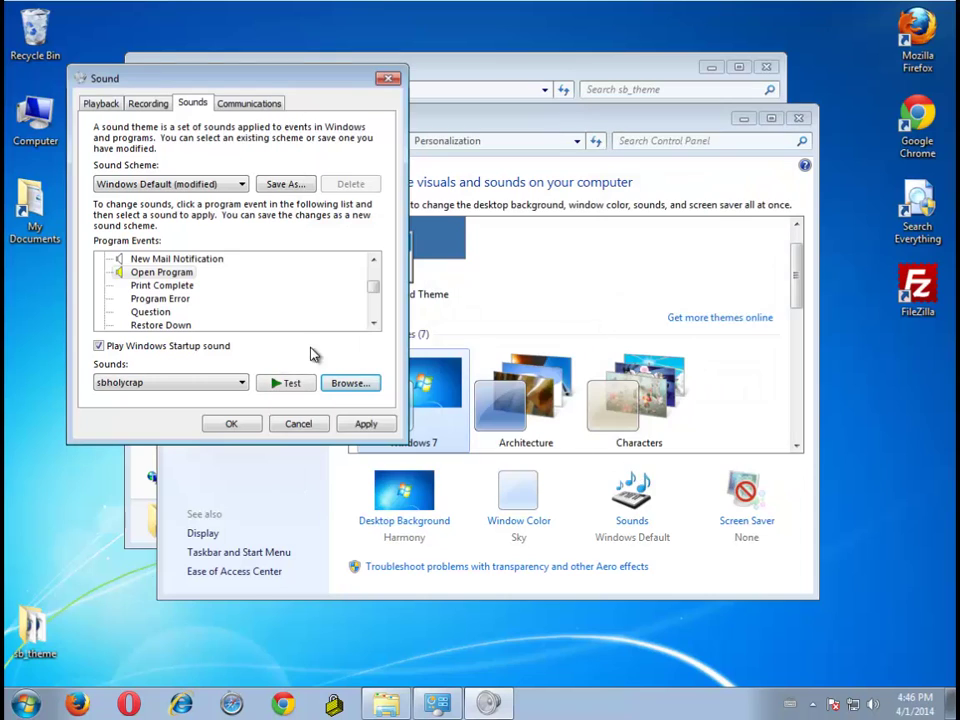
Set Close Program to sbquit, then apply the modified scheme and close the dialog.
scroll(190, 318, "down", 2)
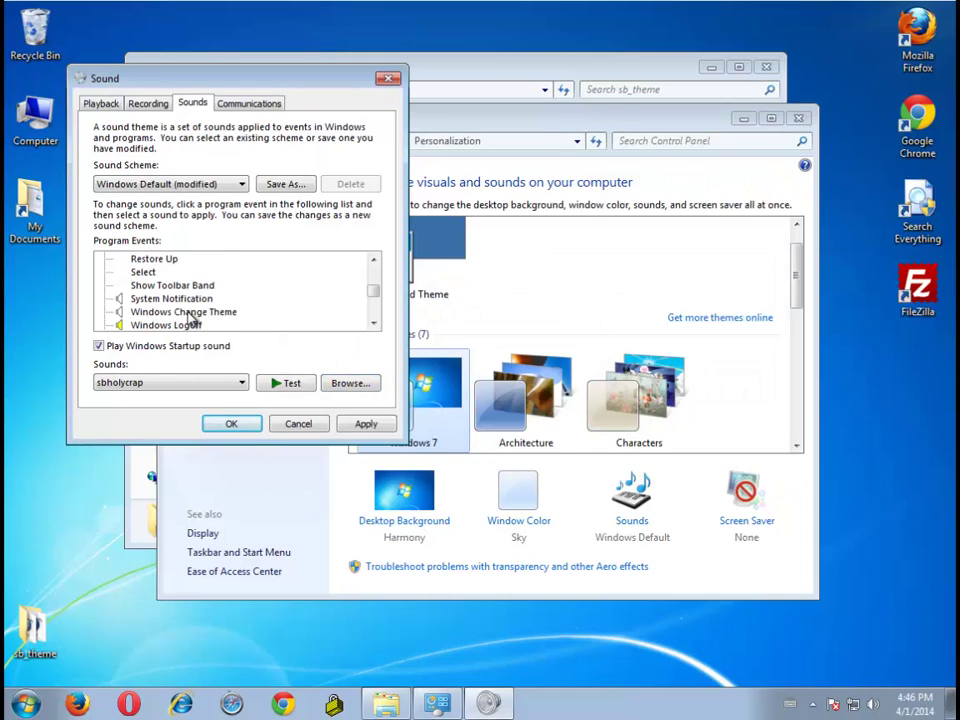
scroll(192, 316, "down", 3)
scroll(192, 316, "down", 3)
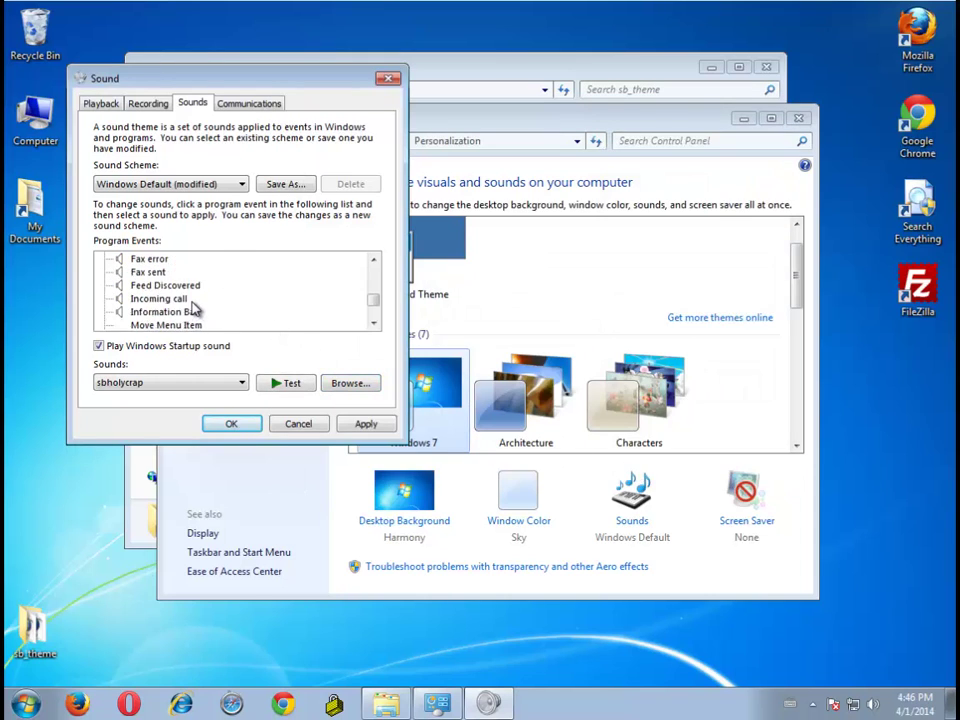
scroll(196, 305, "down", 2)
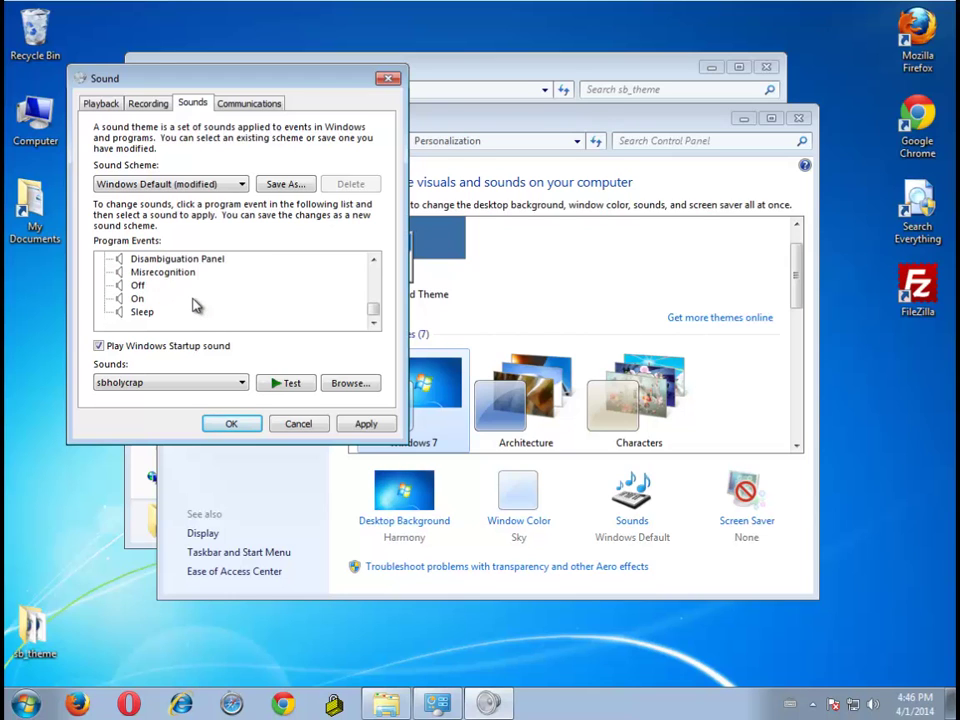
scroll(199, 310, "up", 15)
left_click(161, 285)
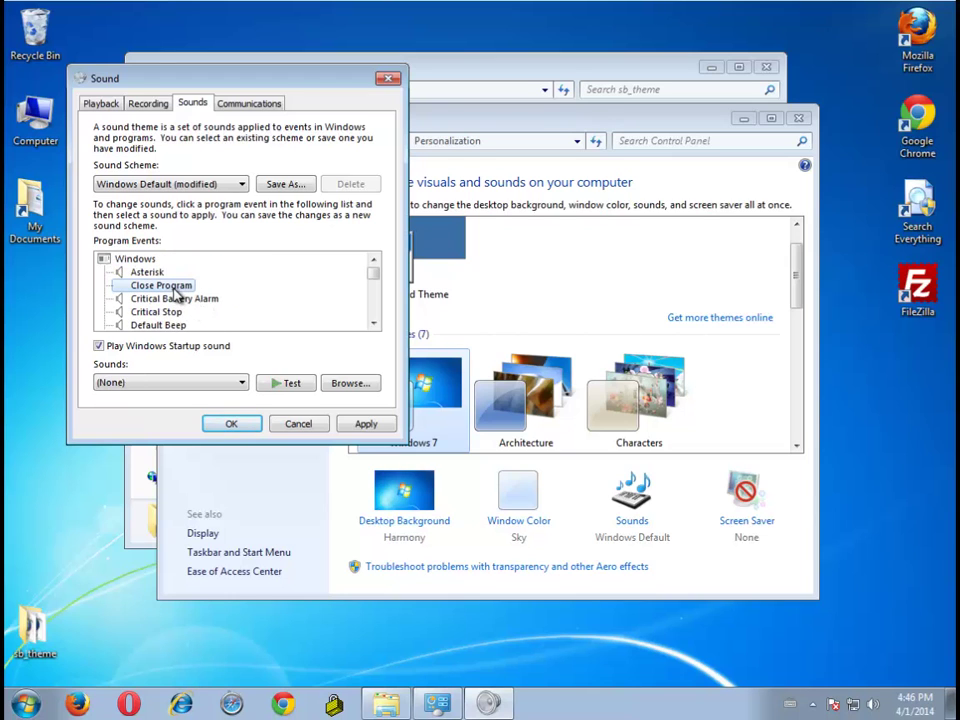
left_click(350, 383)
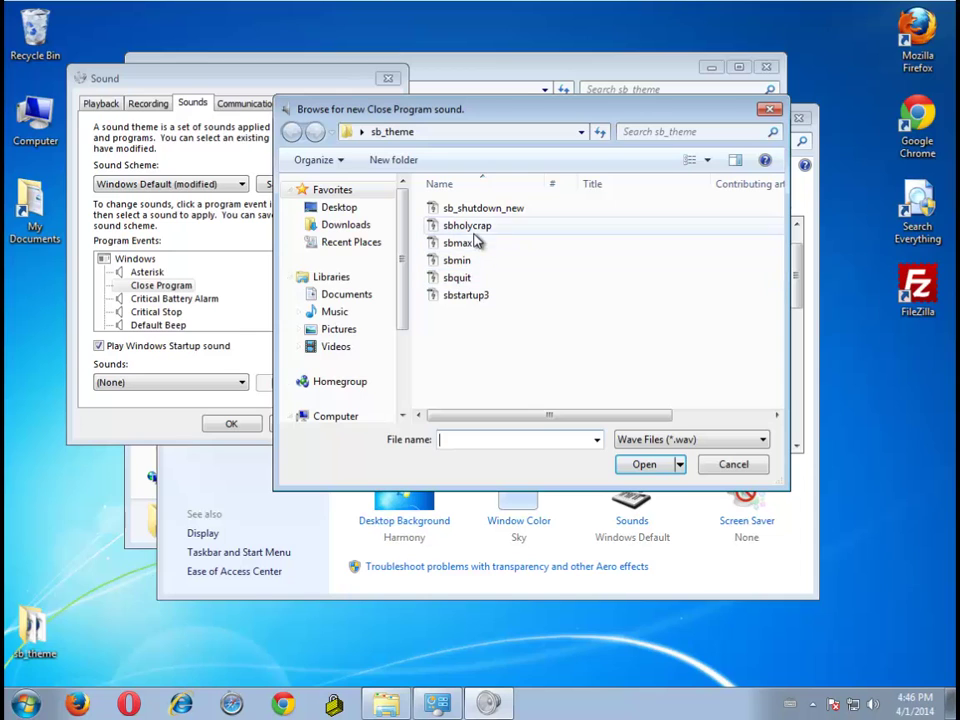
left_click(458, 278)
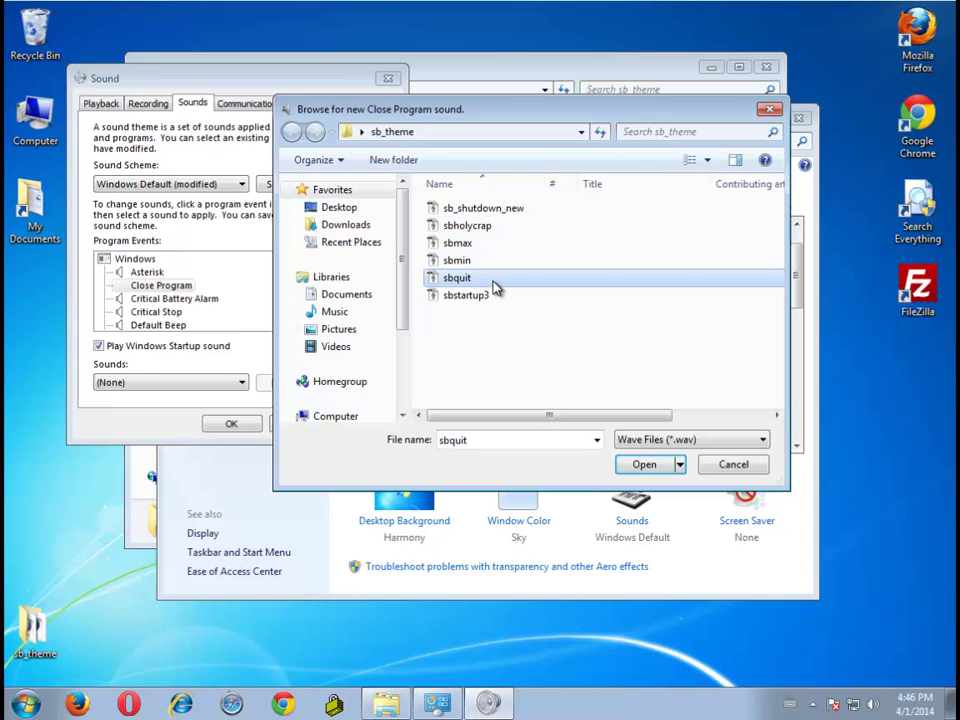
left_click(644, 464)
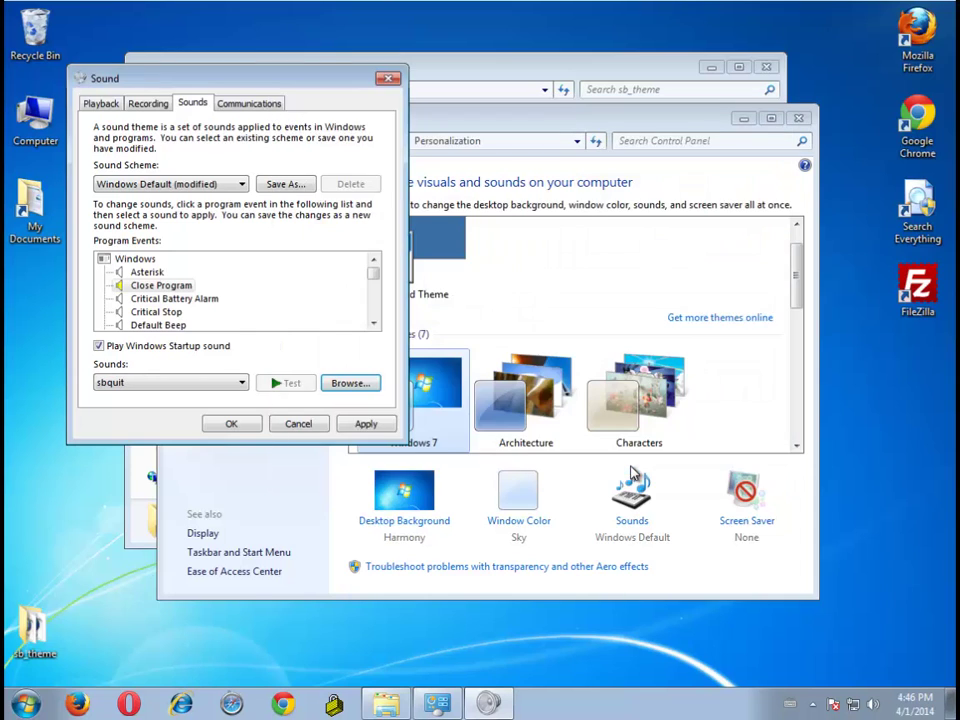
left_click(366, 425)
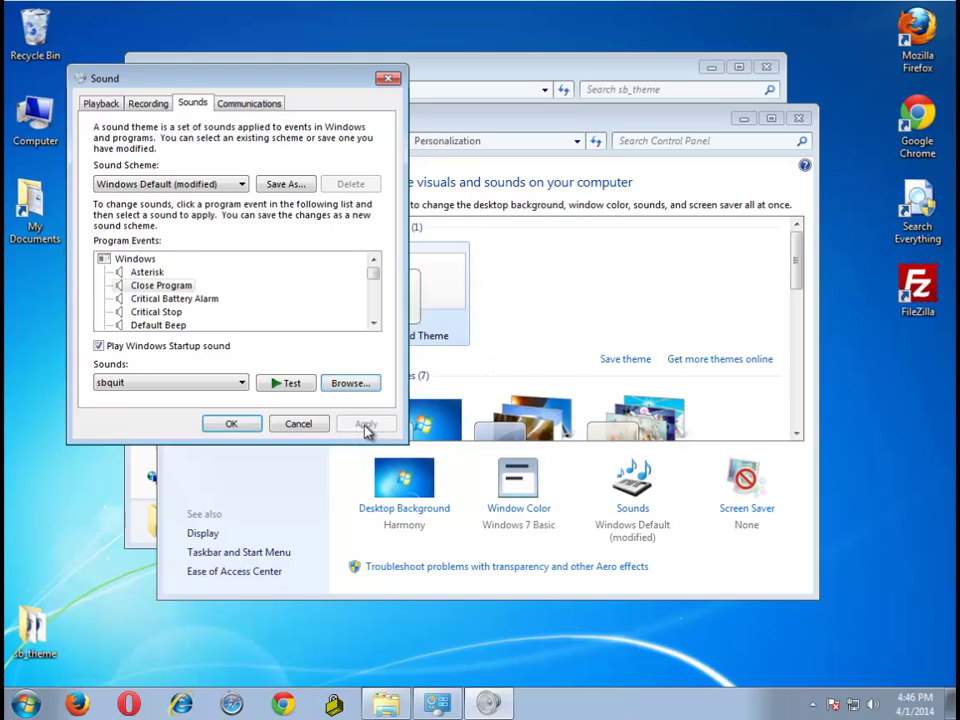
left_click(229, 428)
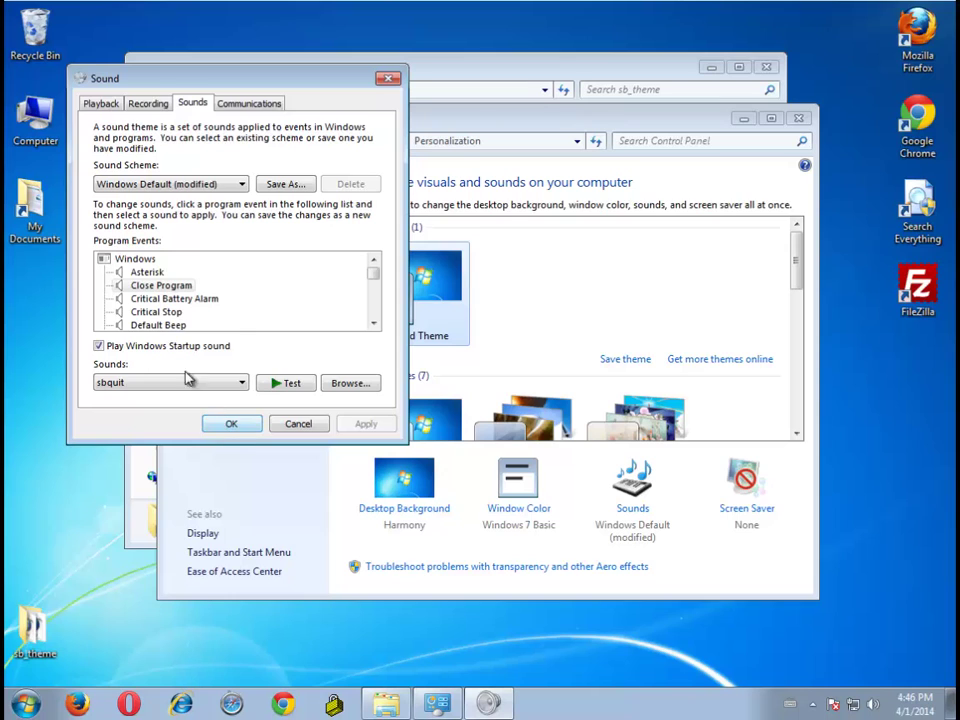
Use the Desktop\sb_theme pictures as the desktop background and save.
left_click(229, 424)
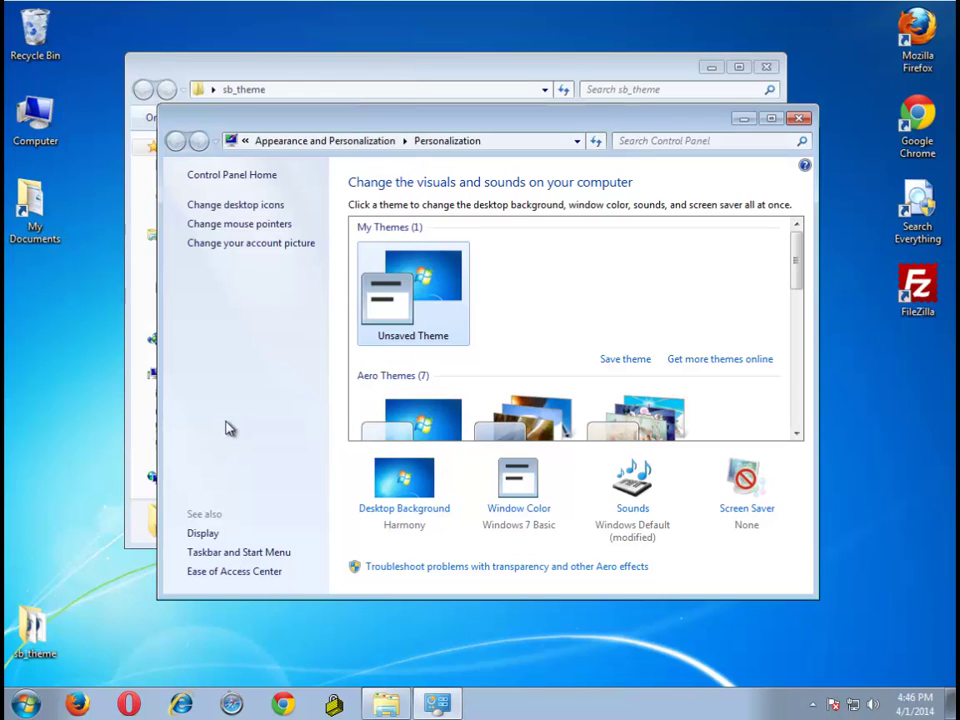
left_click(405, 509)
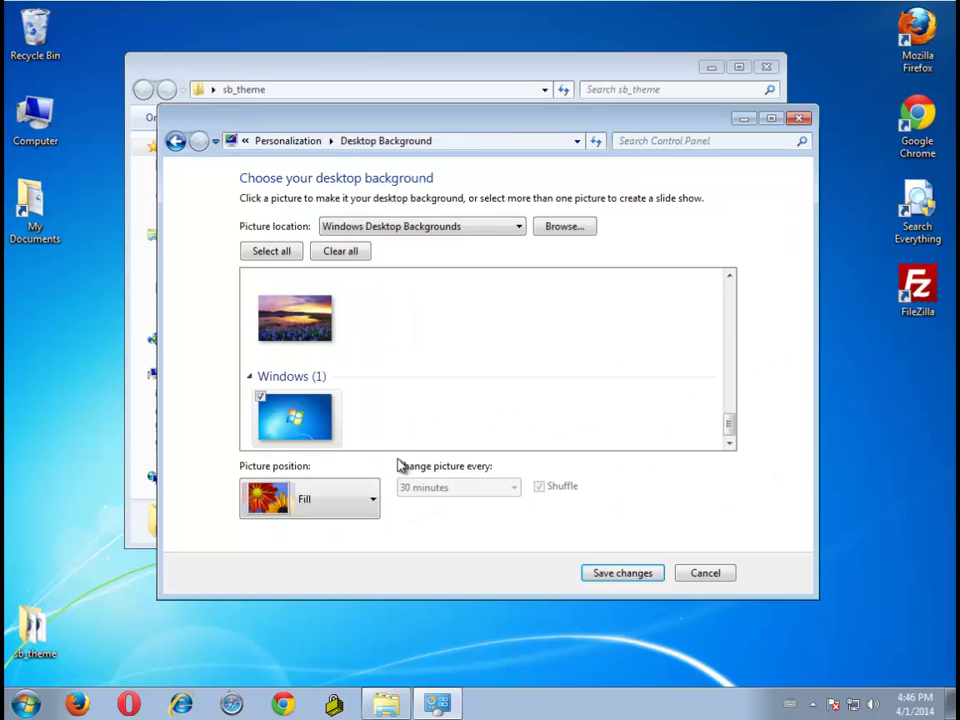
left_click(563, 228)
left_click(405, 291)
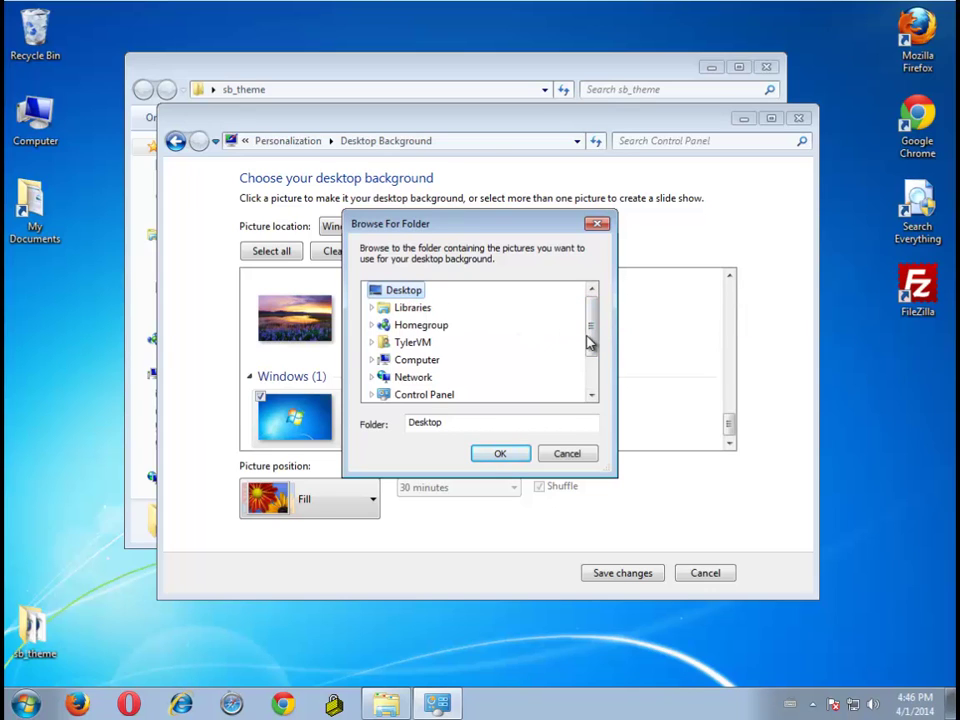
left_click_drag(590, 343, 587, 381)
left_click(410, 379)
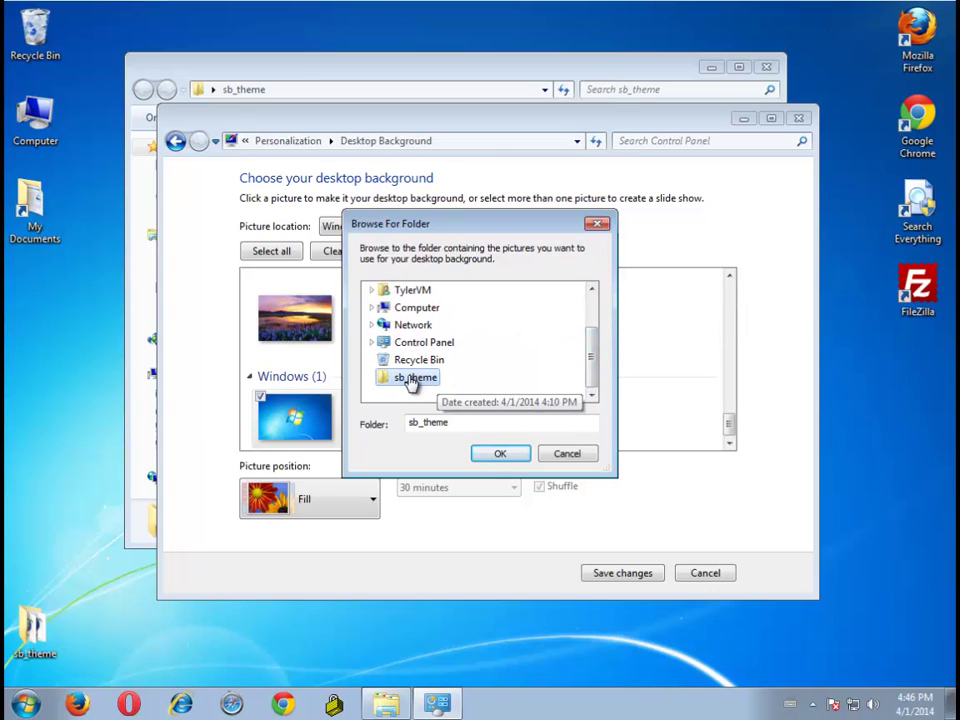
left_click(496, 454)
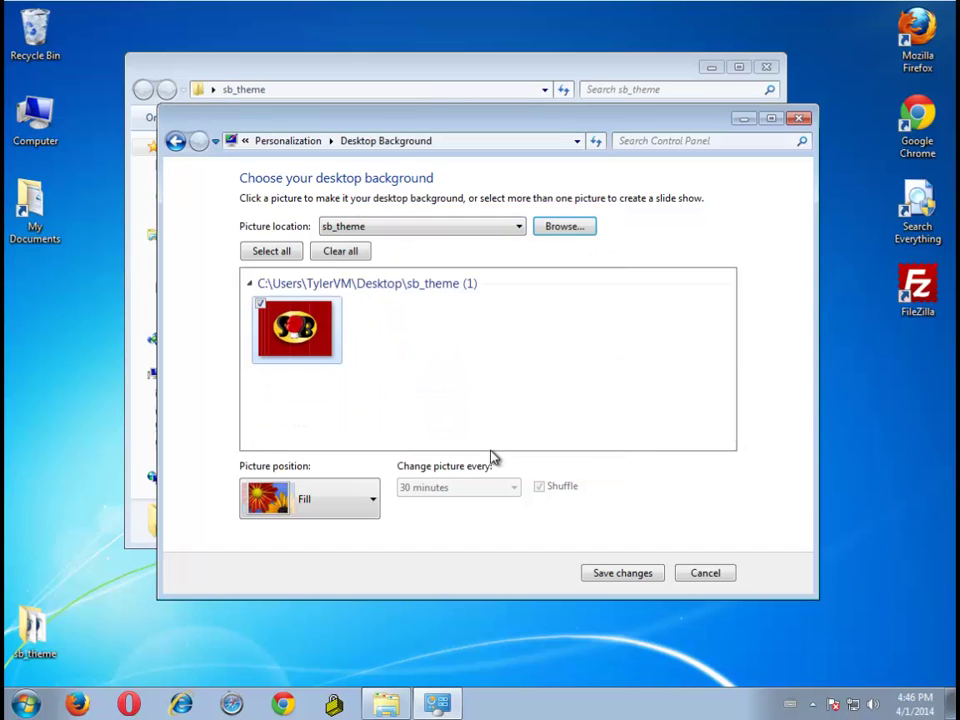
left_click(622, 573)
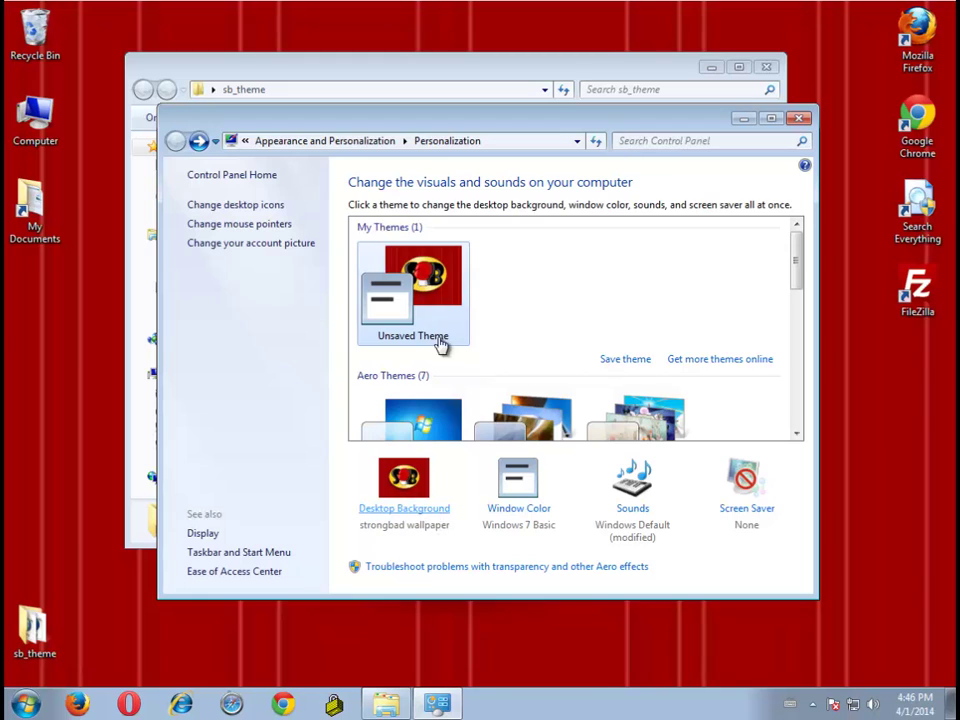
Set the picture position to Tile, save, and shake the window to clear others away.
left_click(432, 512)
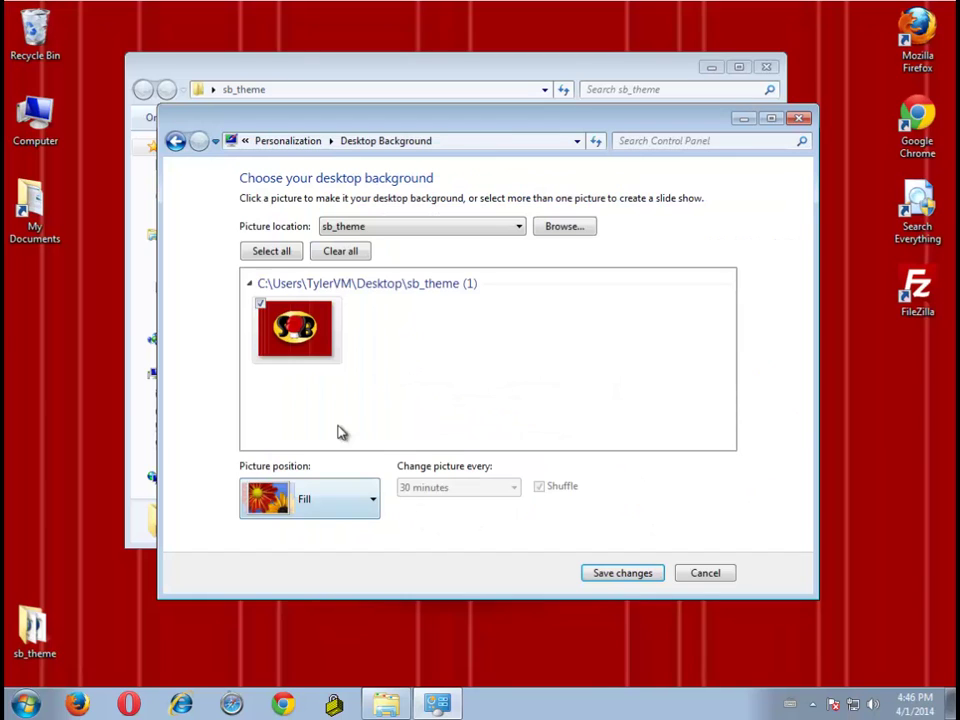
left_click(336, 499)
left_click(318, 650)
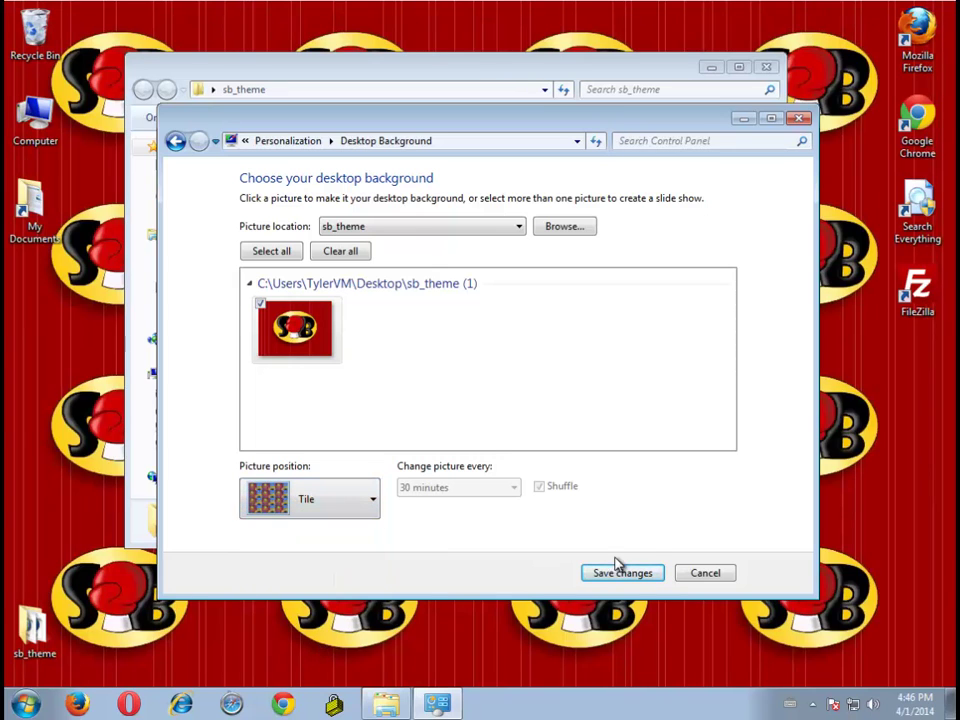
left_click(640, 575)
left_click_drag(461, 150, 700, 121)
Enable the User's Files, Network and Control Panel desktop icons and apply.
key("super+d")
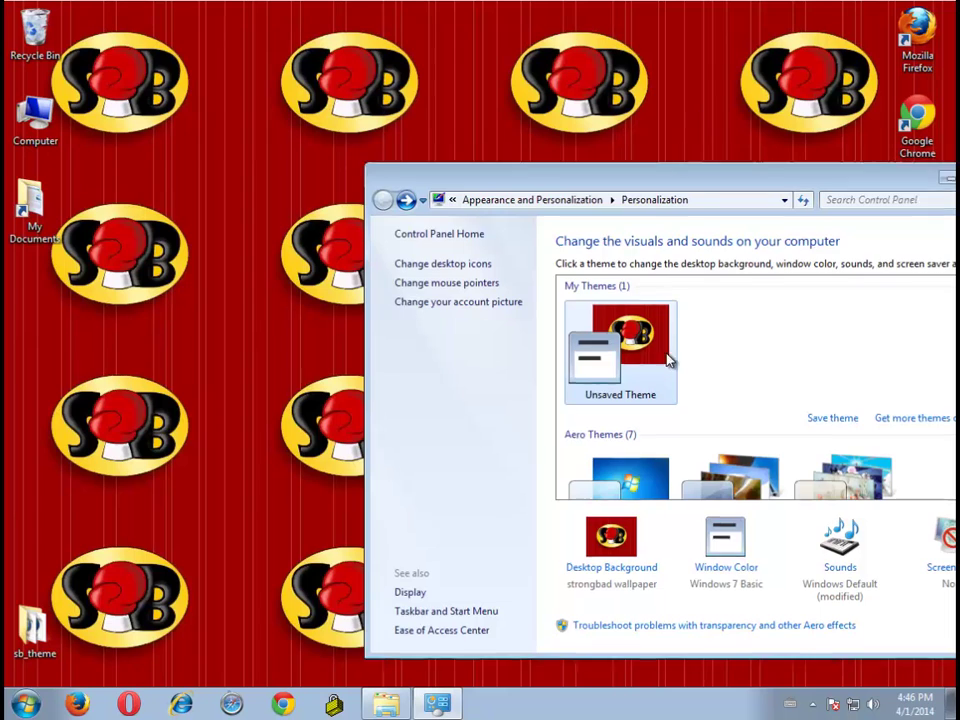
key("super+d")
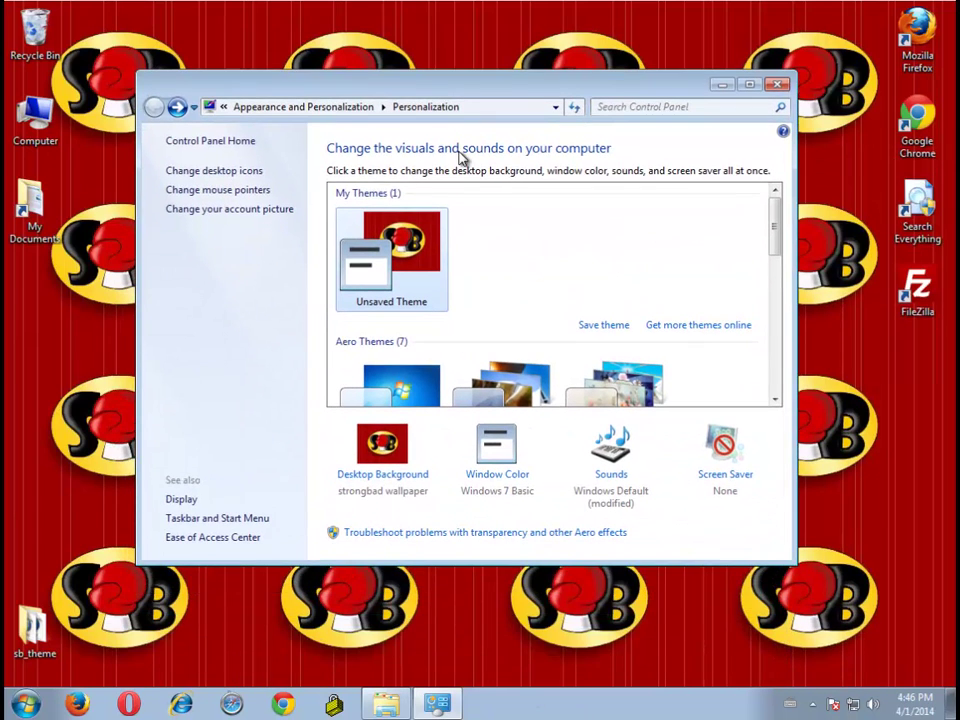
left_click(252, 181)
left_click_drag(272, 139, 439, 118)
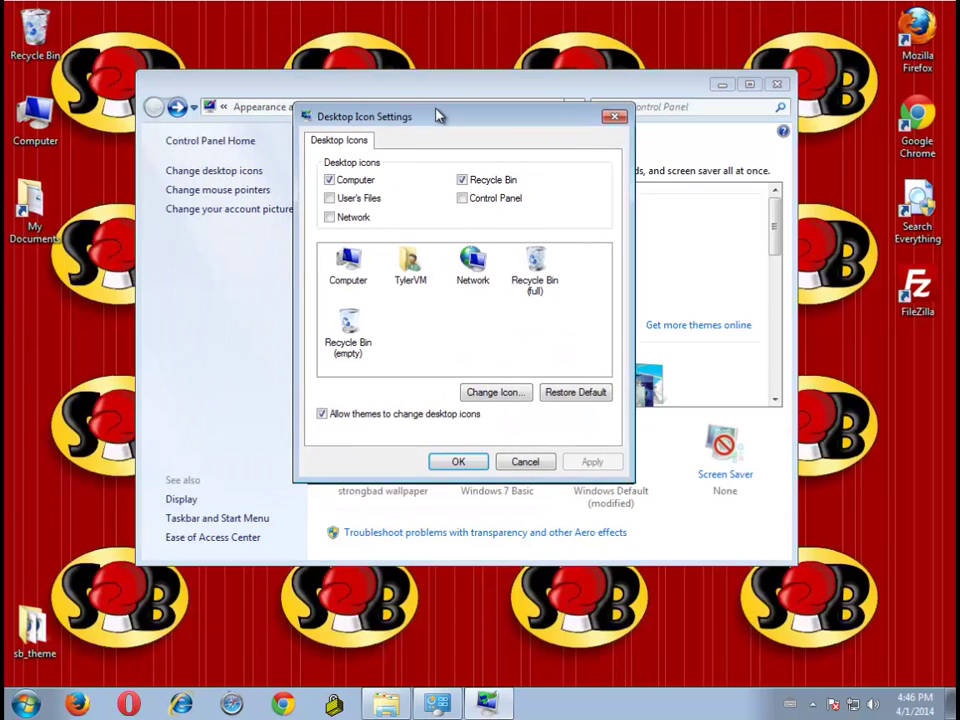
left_click(369, 199)
left_click(385, 218)
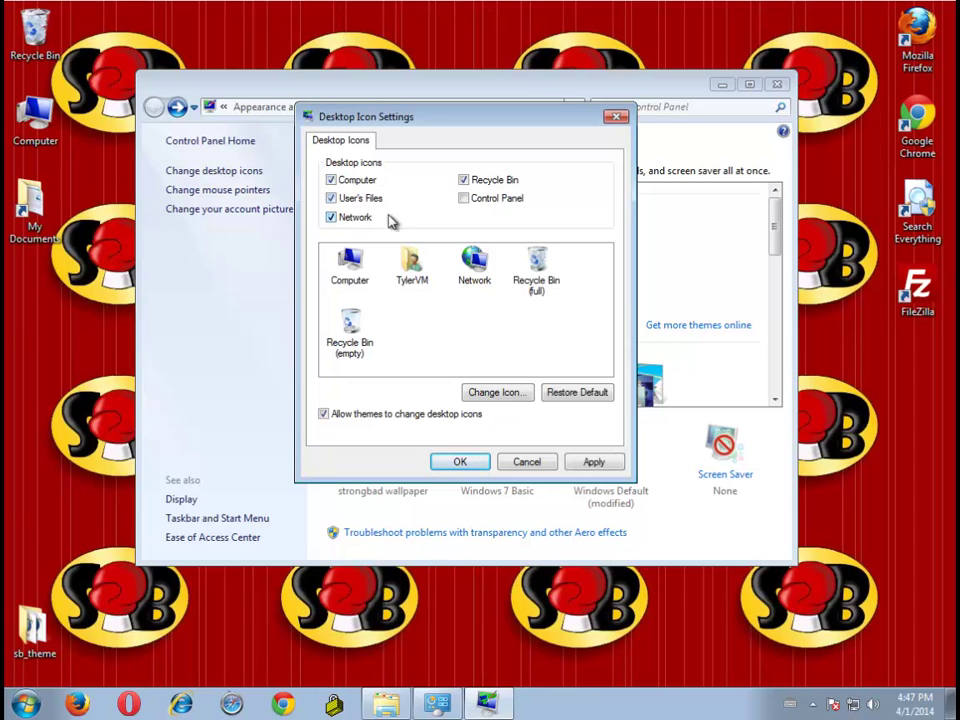
left_click(465, 200)
left_click(598, 461)
left_click(460, 461)
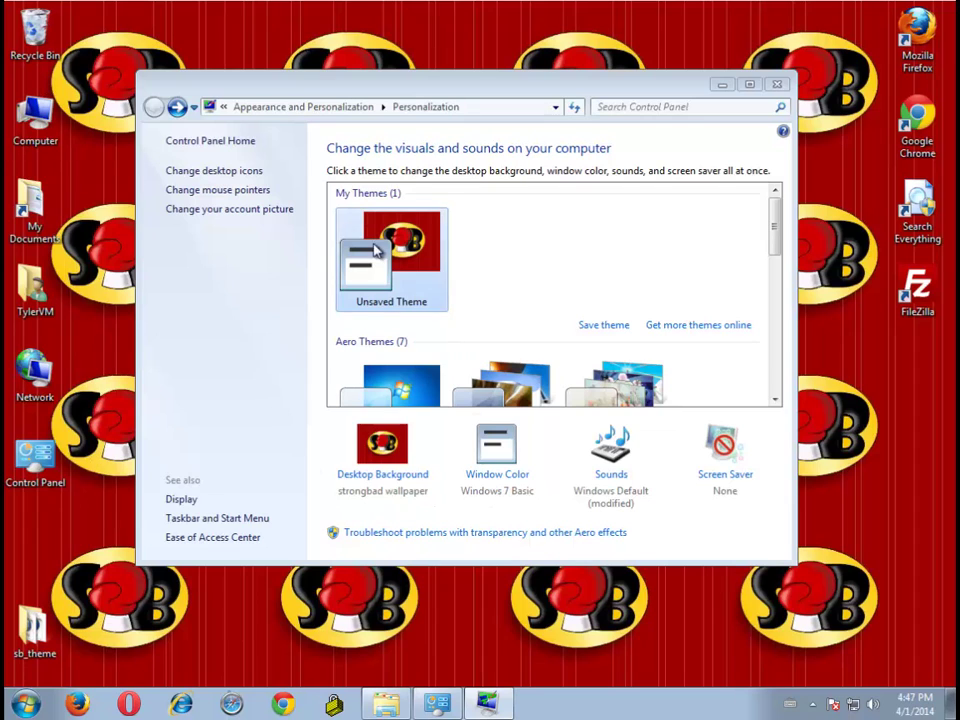
Change the Computer desktop icon to 'strongbad my computer' from Desktop\sb_theme and apply.
left_click(236, 173)
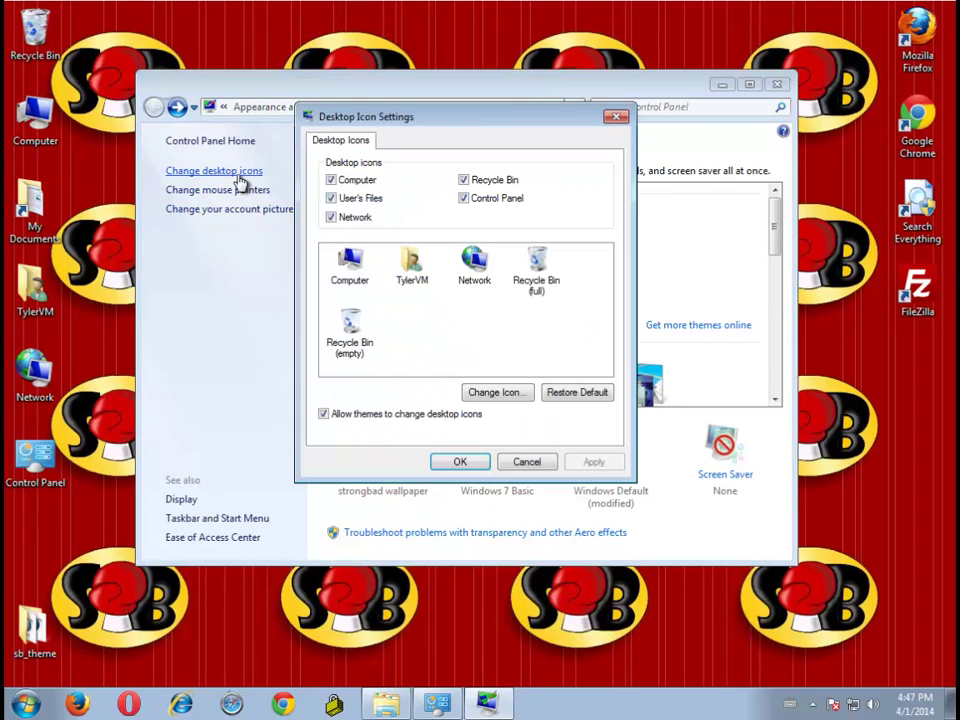
left_click(497, 393)
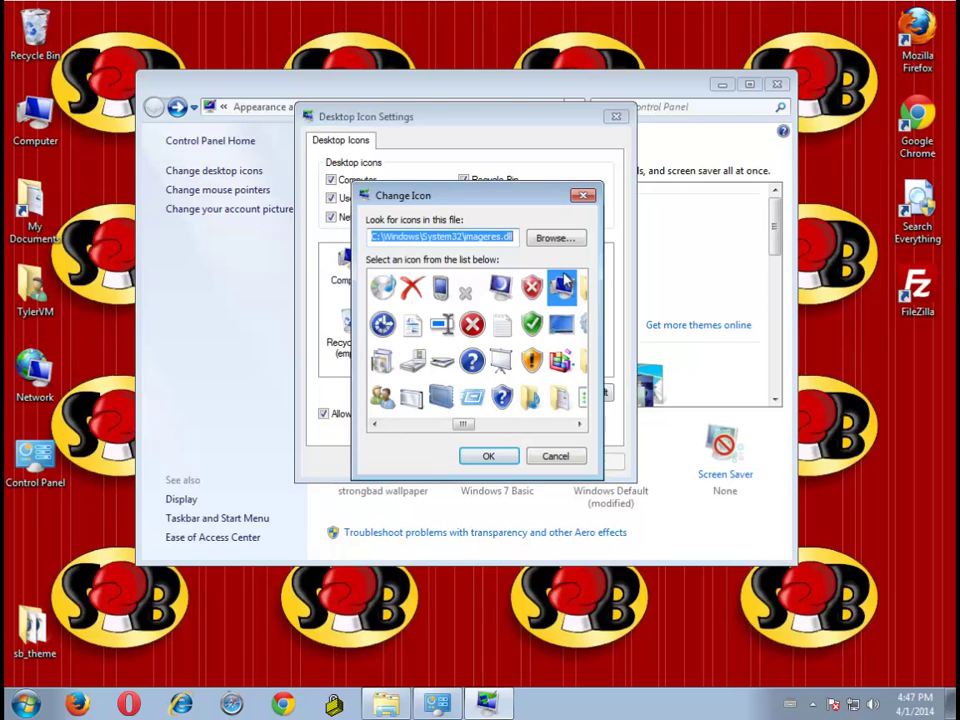
left_click(549, 237)
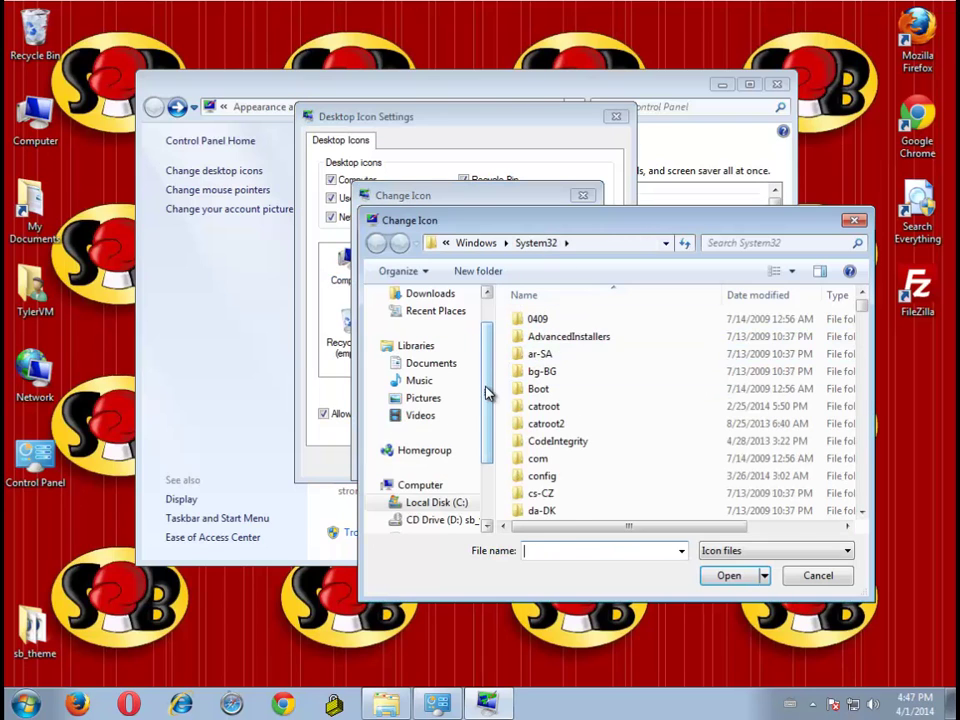
left_click_drag(486, 393, 500, 476)
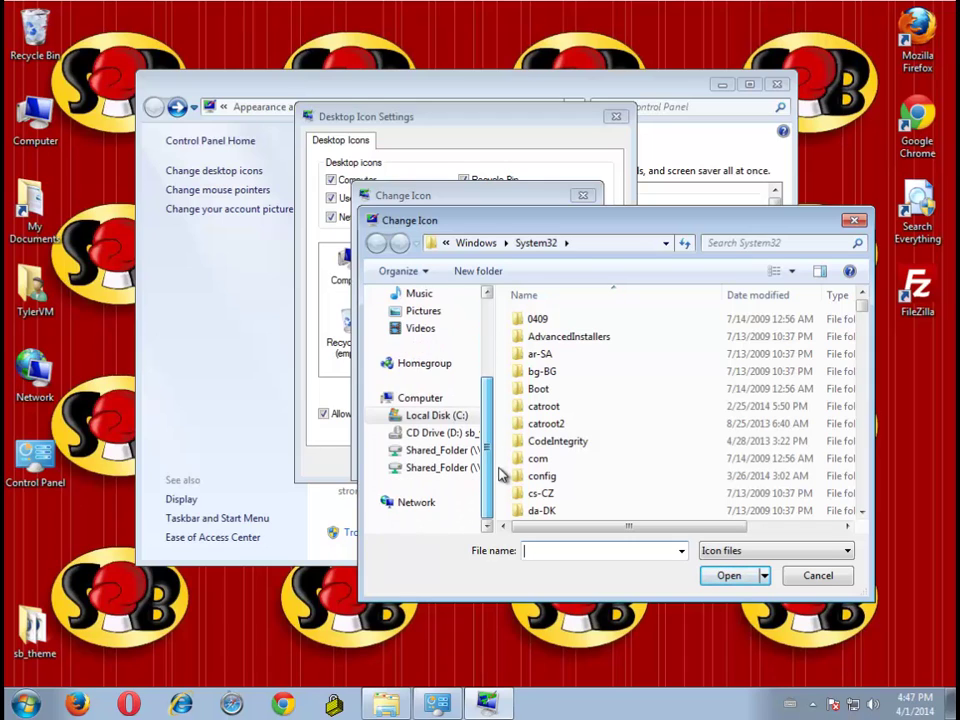
left_click_drag(500, 466, 489, 376)
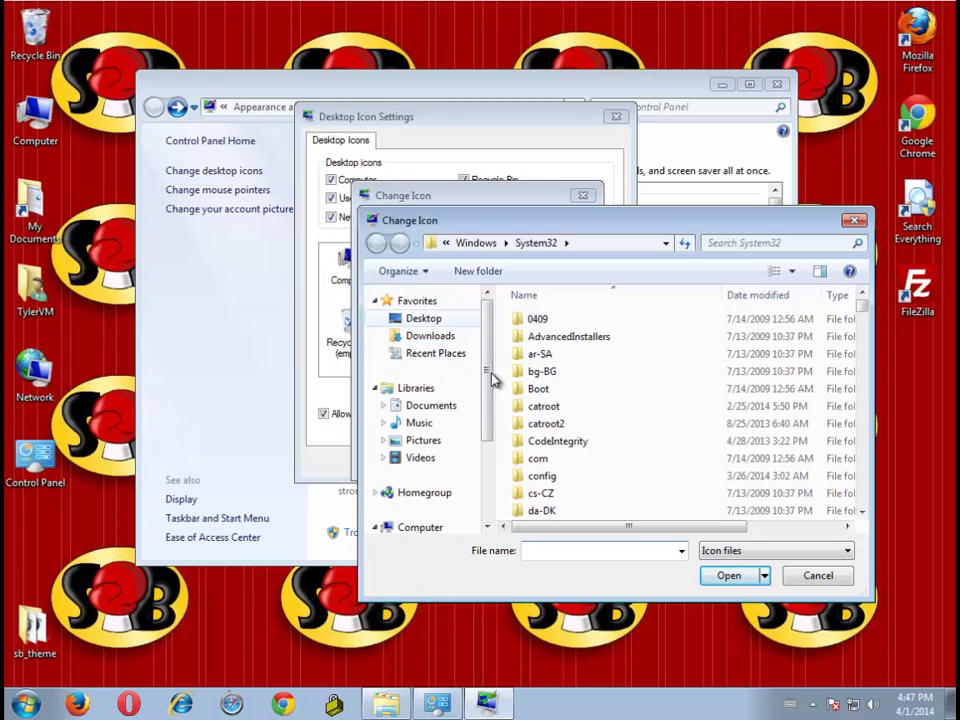
left_click(423, 318)
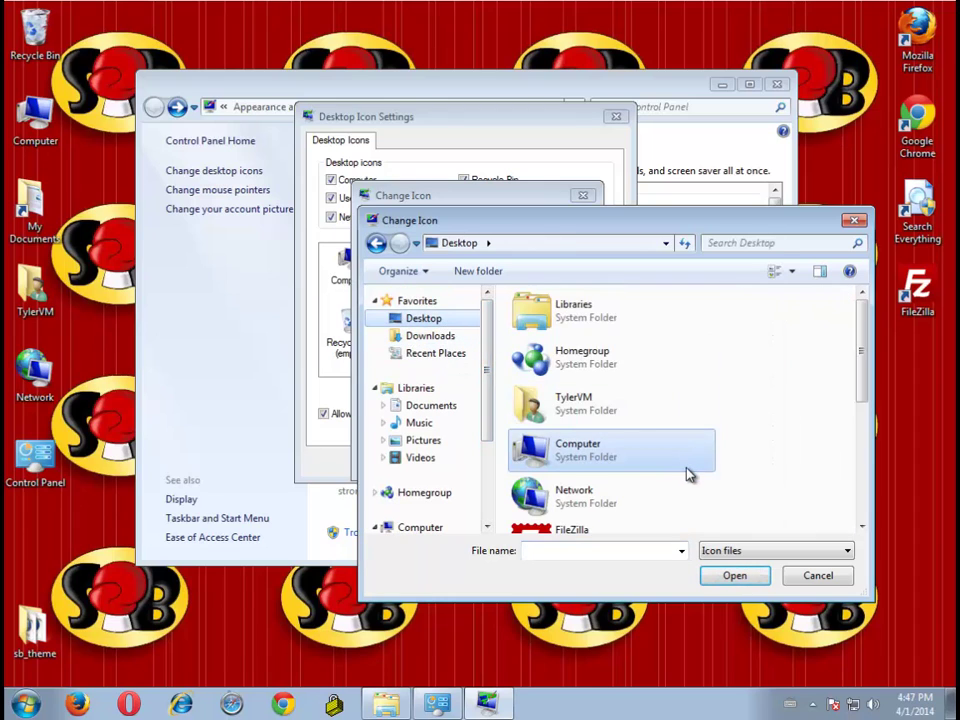
scroll(686, 482, "down", 5)
double_click(590, 418)
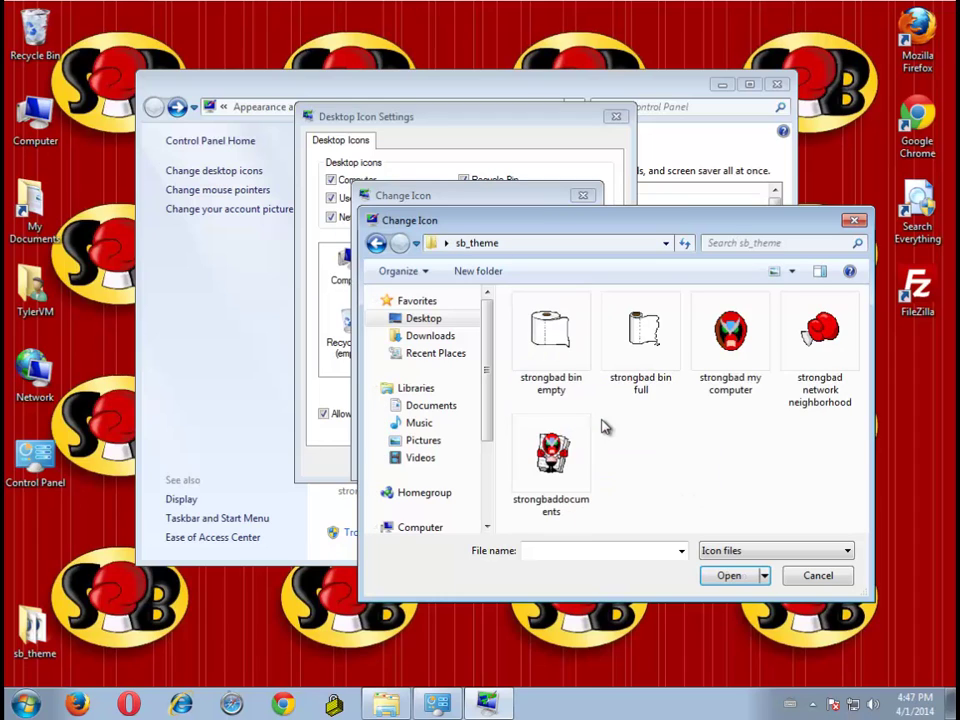
left_click(737, 375)
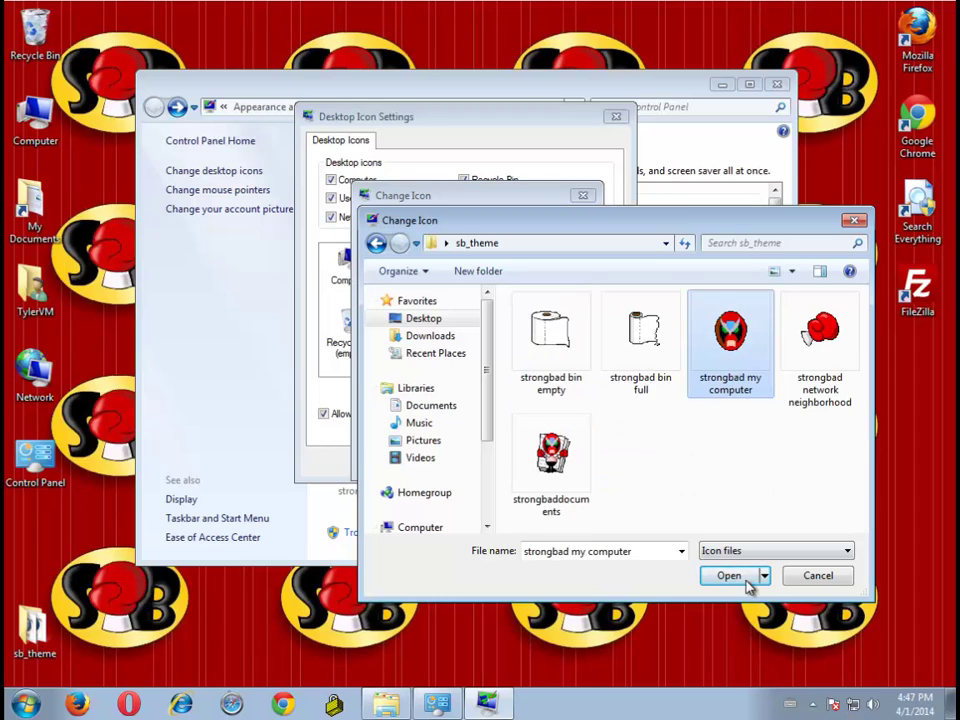
left_click(729, 576)
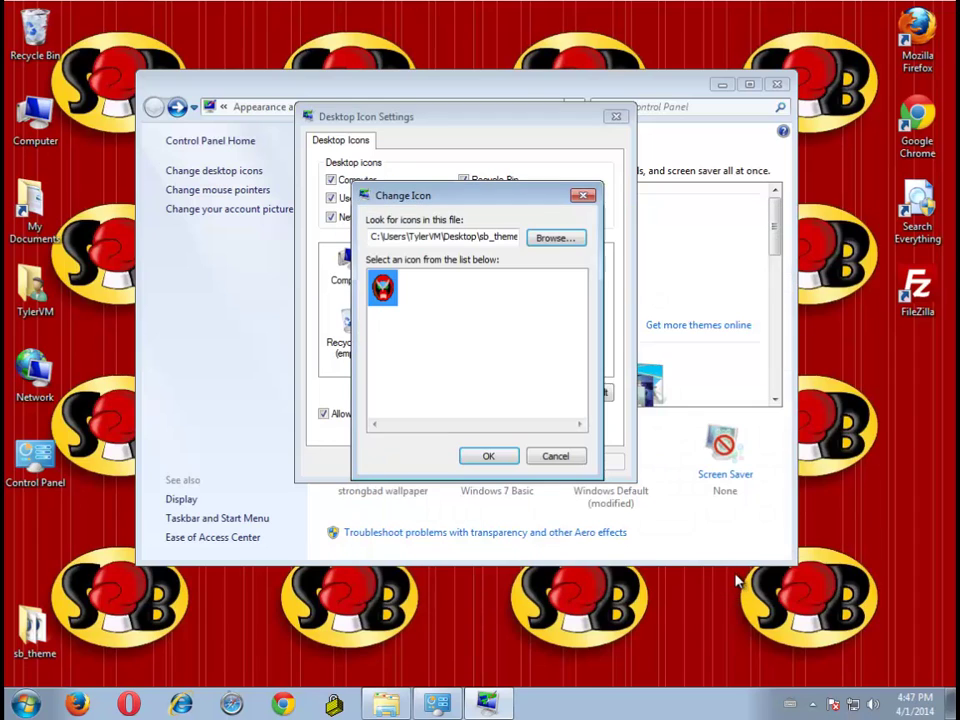
left_click(489, 457)
left_click(568, 464)
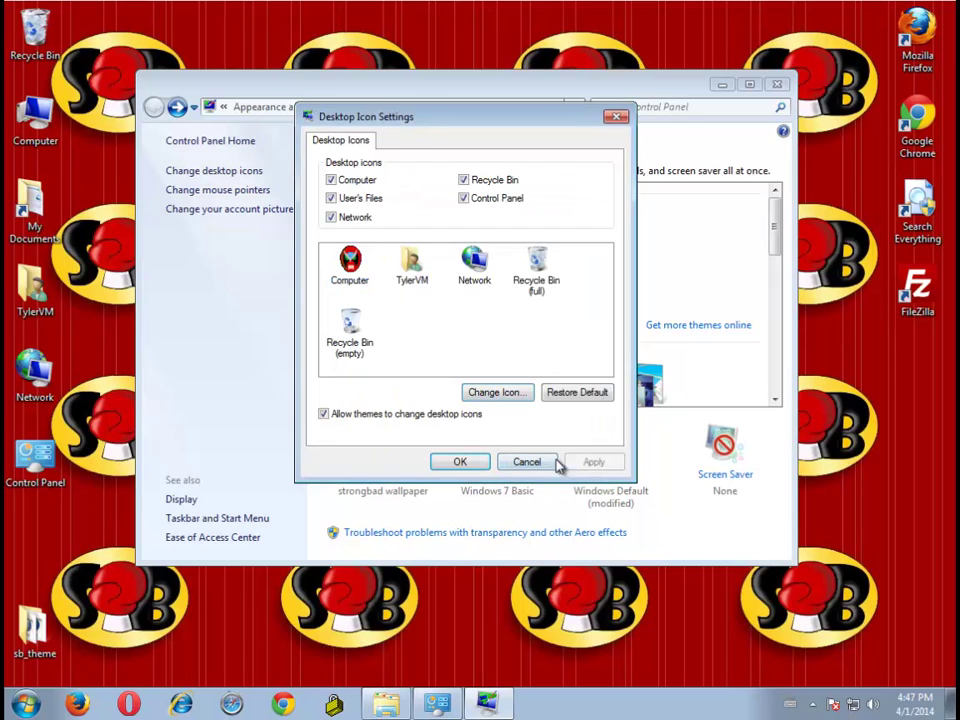
left_click(425, 268)
Give the user's files icon the strongbaddocuments image from Desktop\sb_theme.
left_click(518, 398)
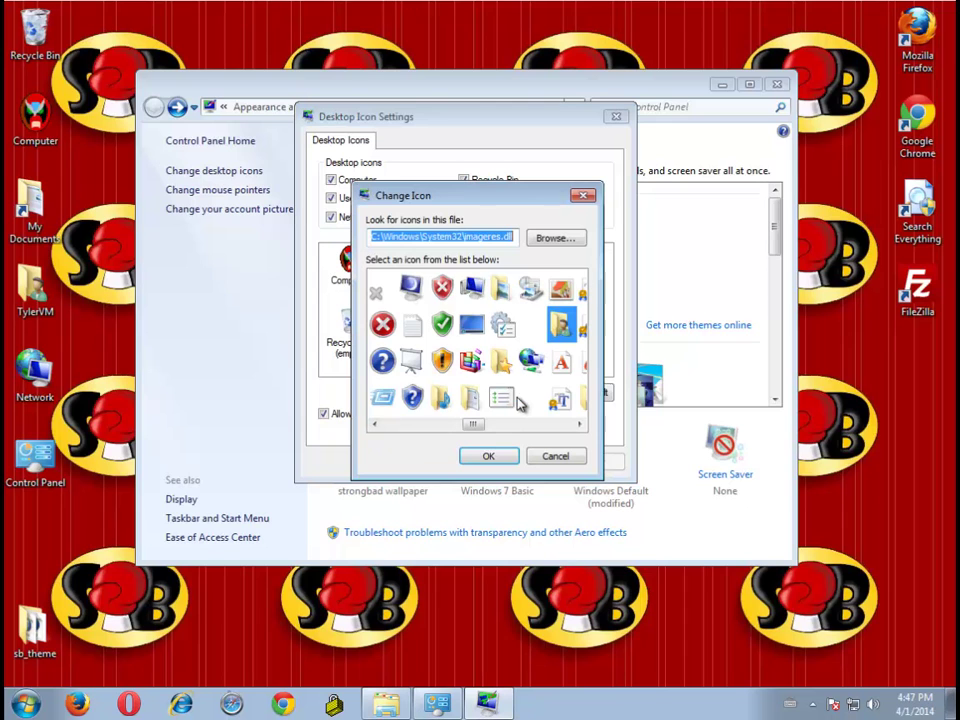
left_click(555, 239)
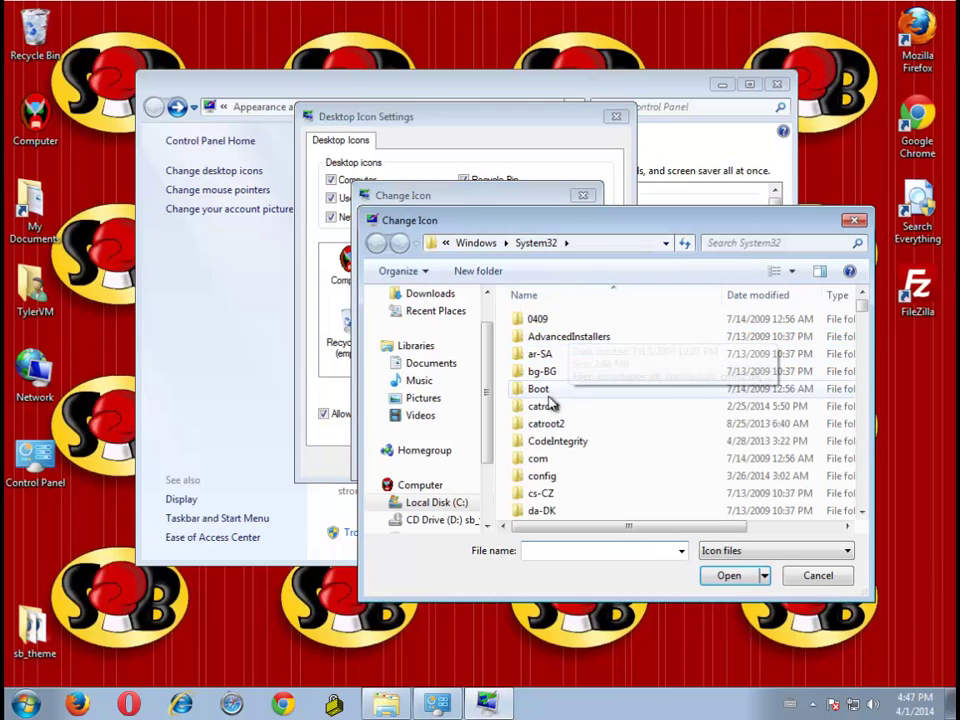
scroll(488, 385, "up", 2)
left_click(424, 319)
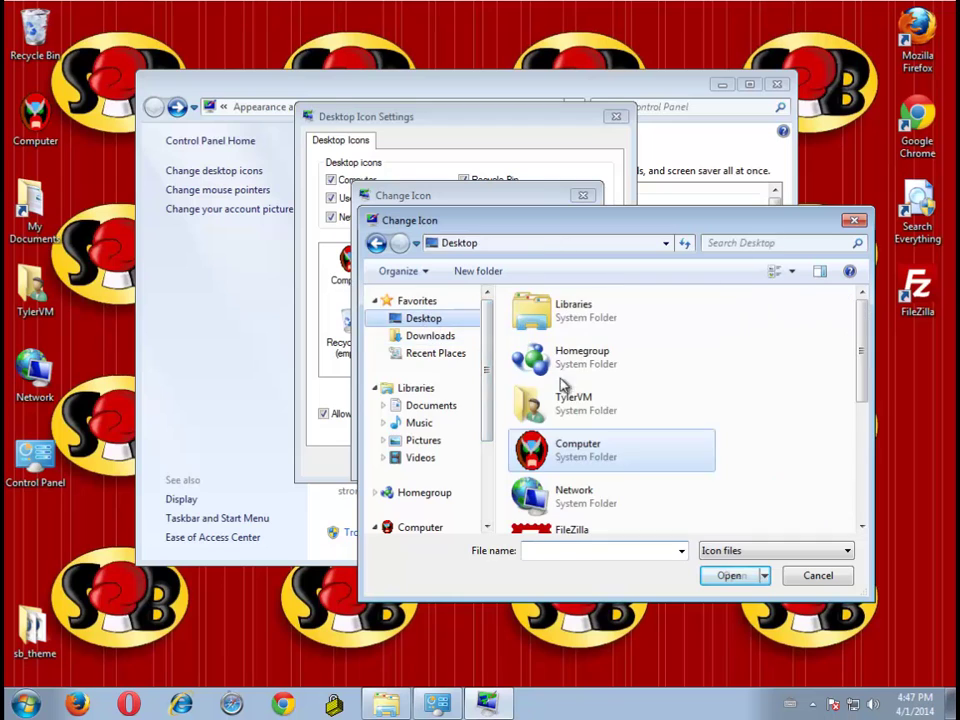
scroll(626, 482, "down", 5)
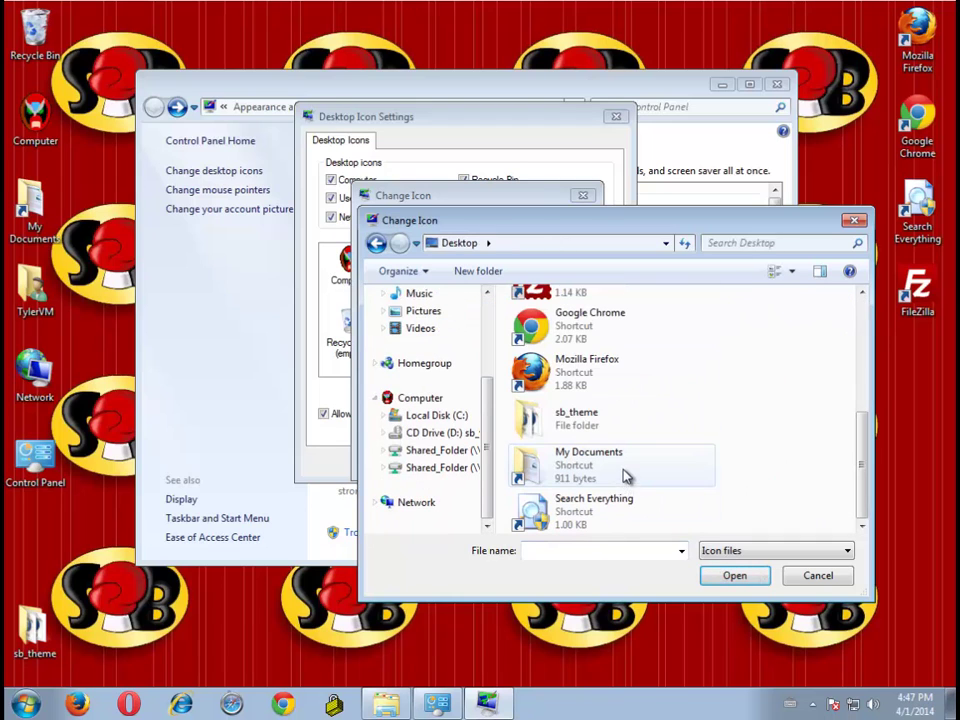
double_click(594, 420)
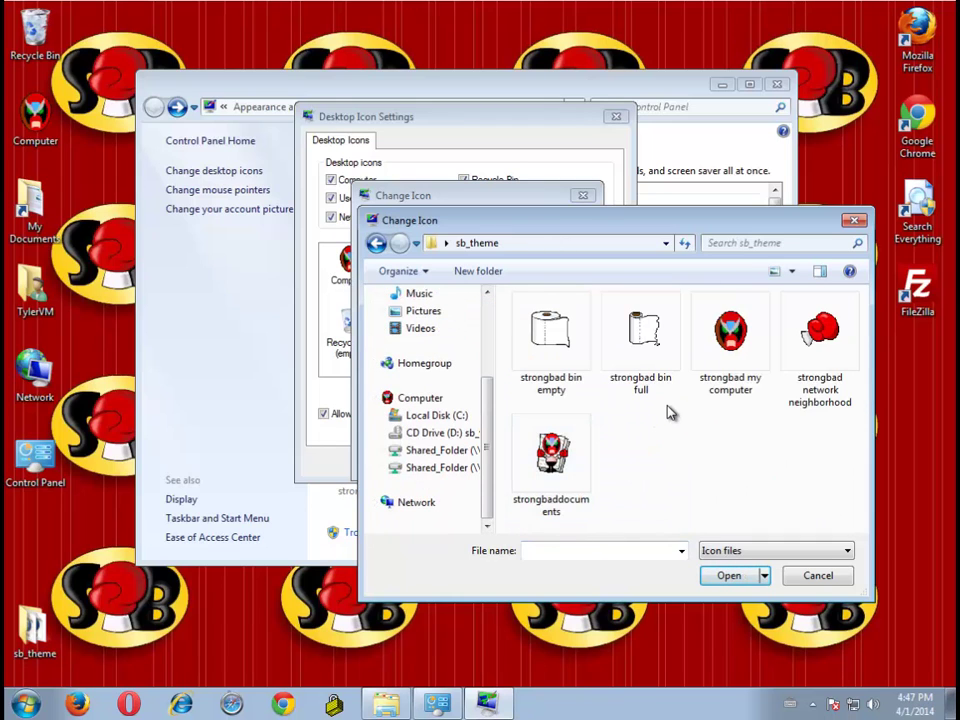
left_click(552, 455)
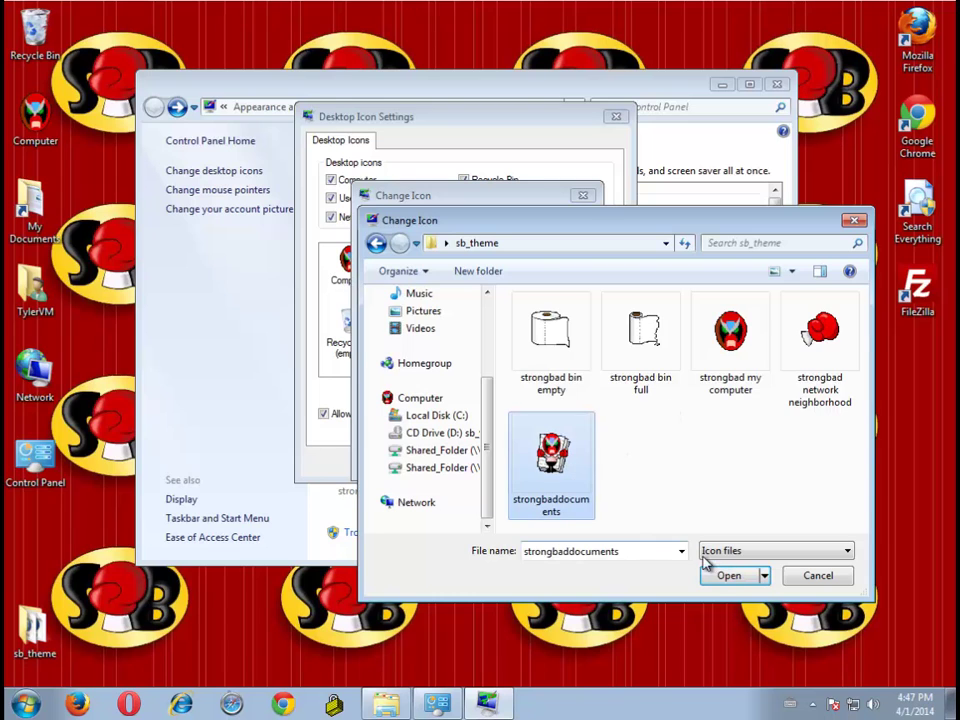
left_click(729, 575)
left_click(490, 454)
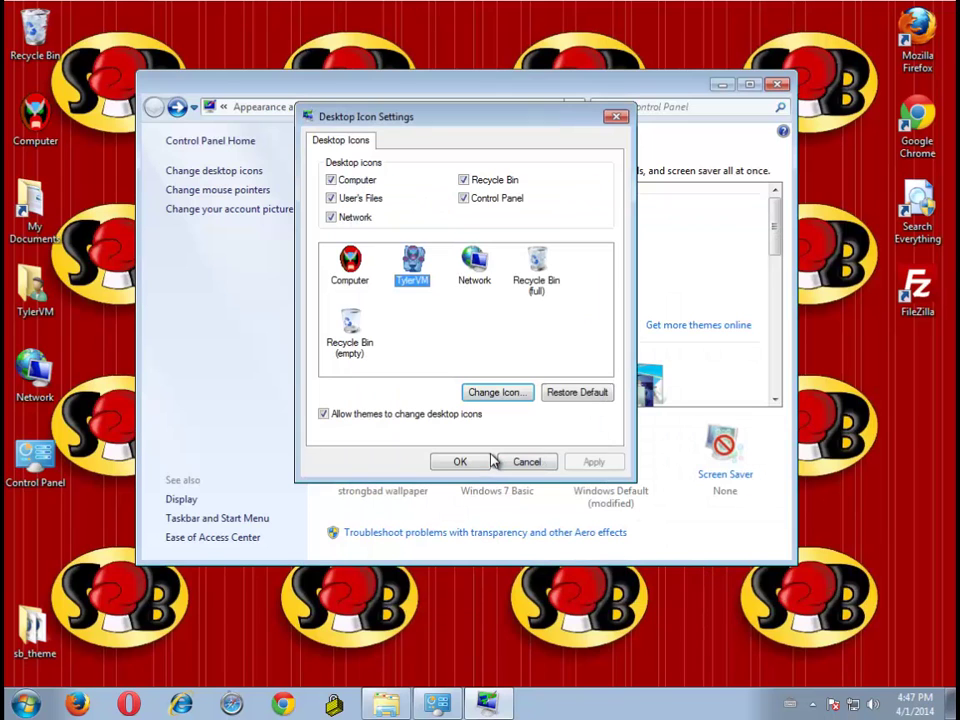
left_click(490, 292)
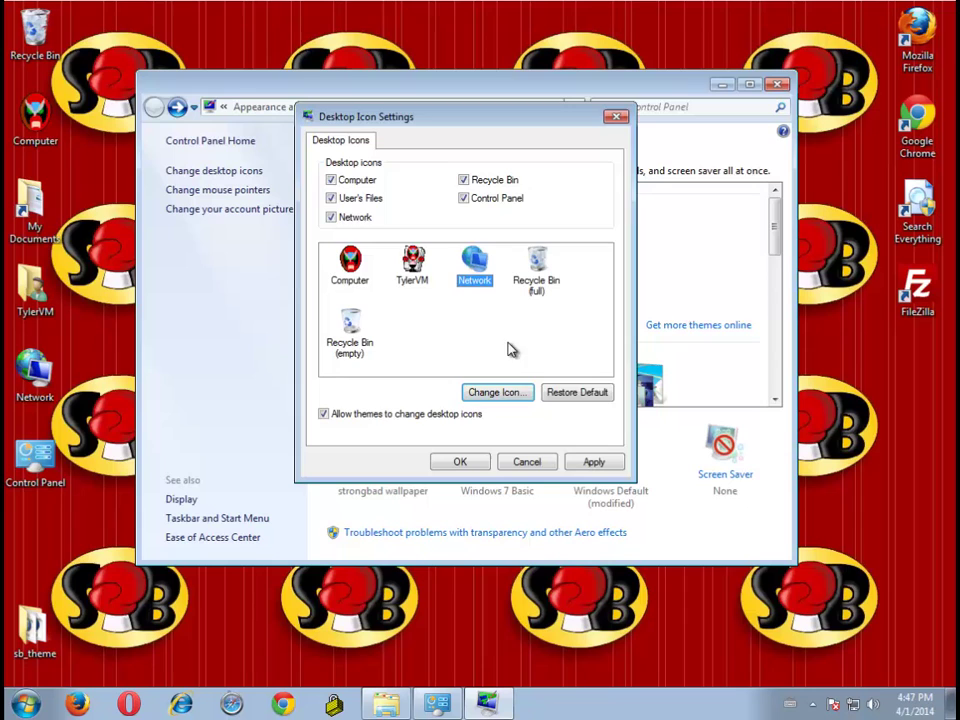
Set the Network desktop icon to 'strongbad network neighborhood' from the Desktop's sb_theme folder.
left_click(519, 394)
left_click(553, 239)
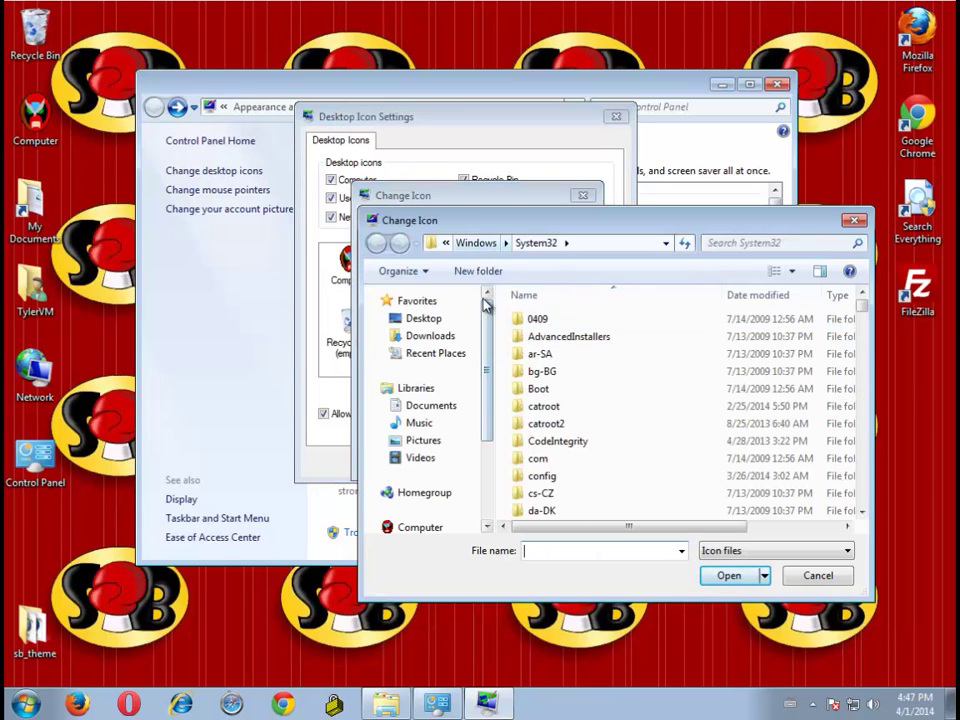
left_click(440, 320)
left_click(686, 503)
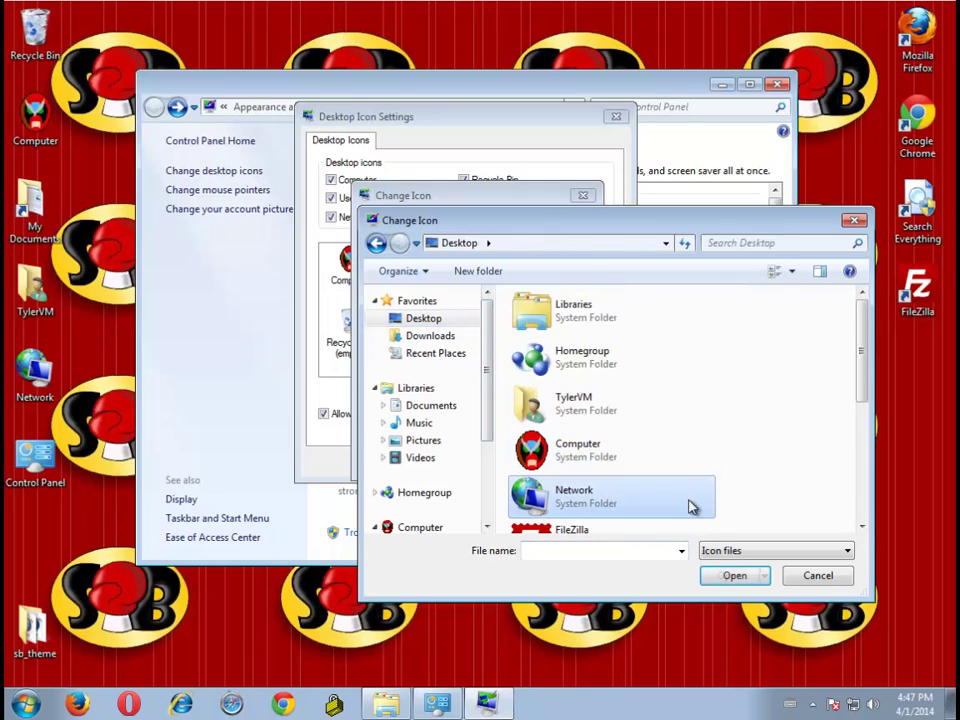
left_click(625, 412)
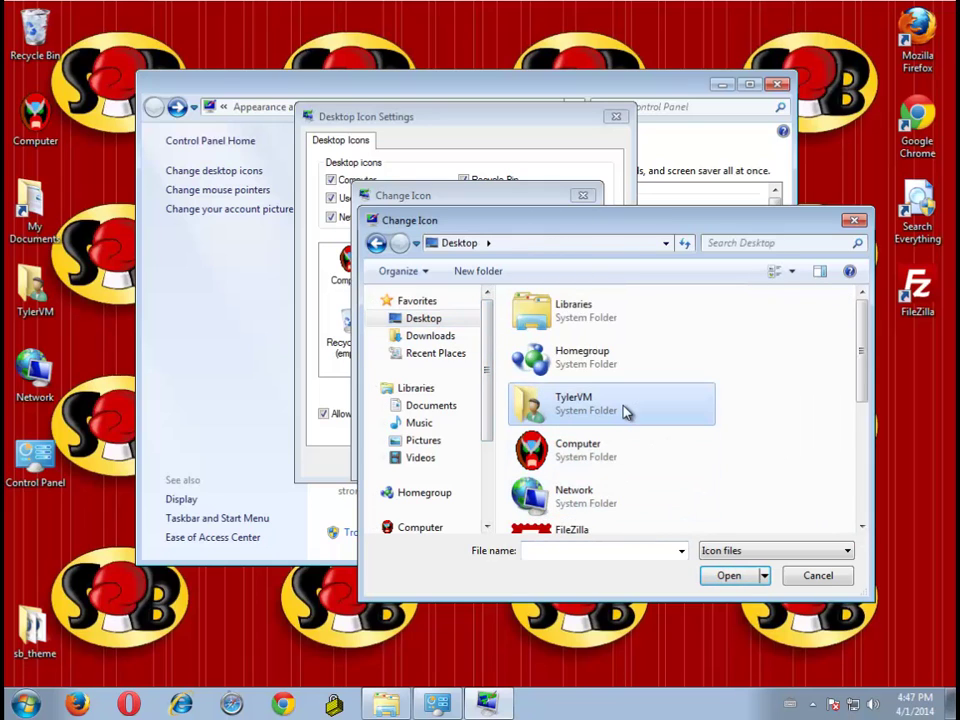
double_click(625, 411)
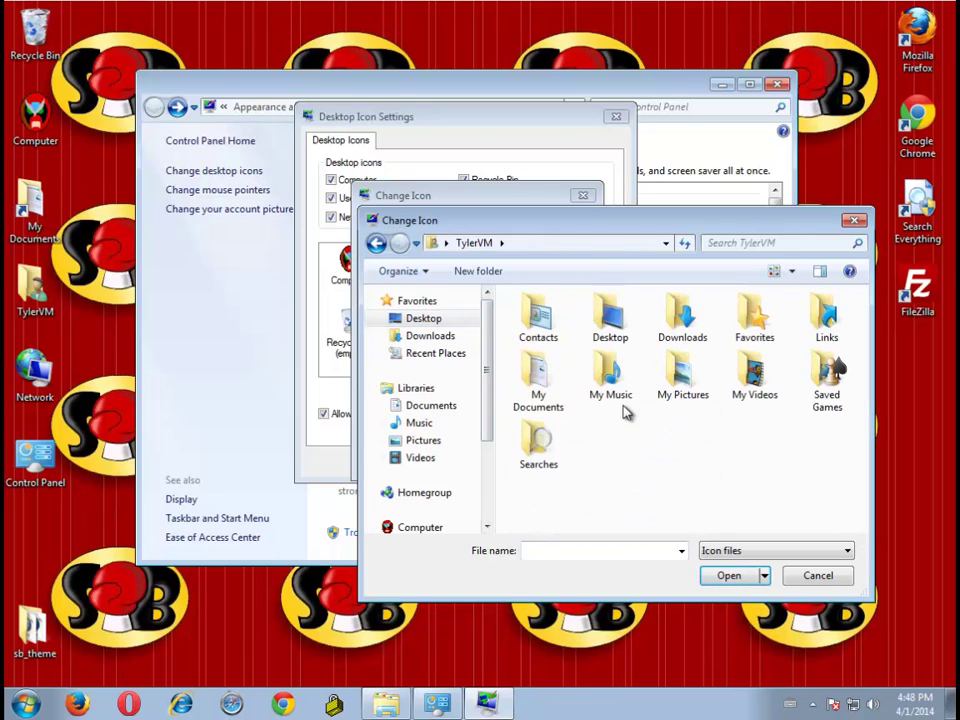
double_click(613, 328)
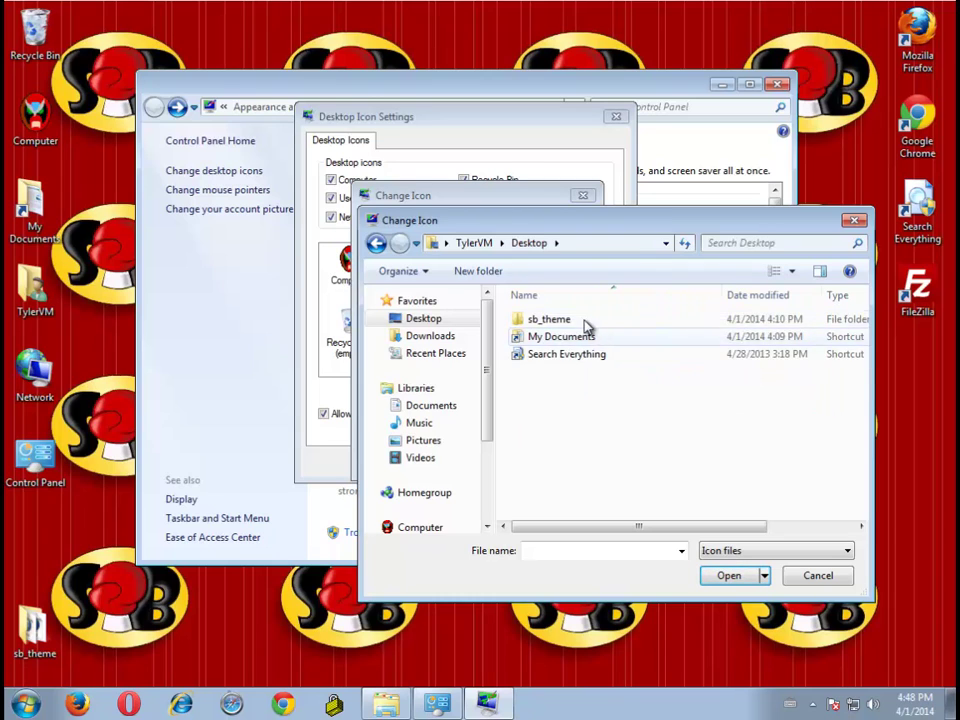
double_click(583, 320)
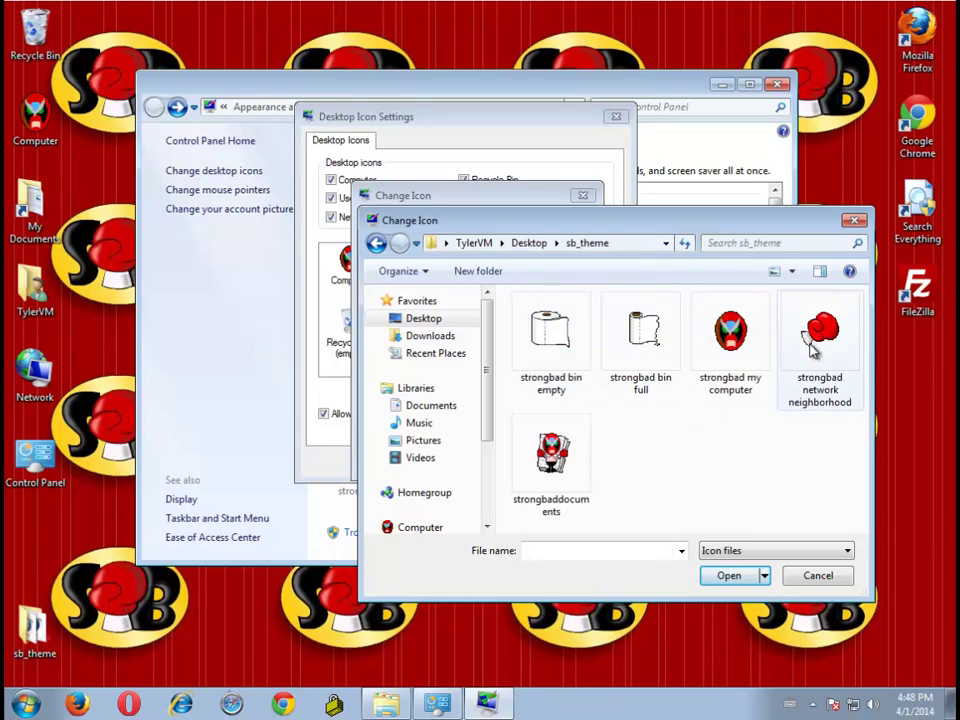
left_click(819, 336)
left_click(729, 576)
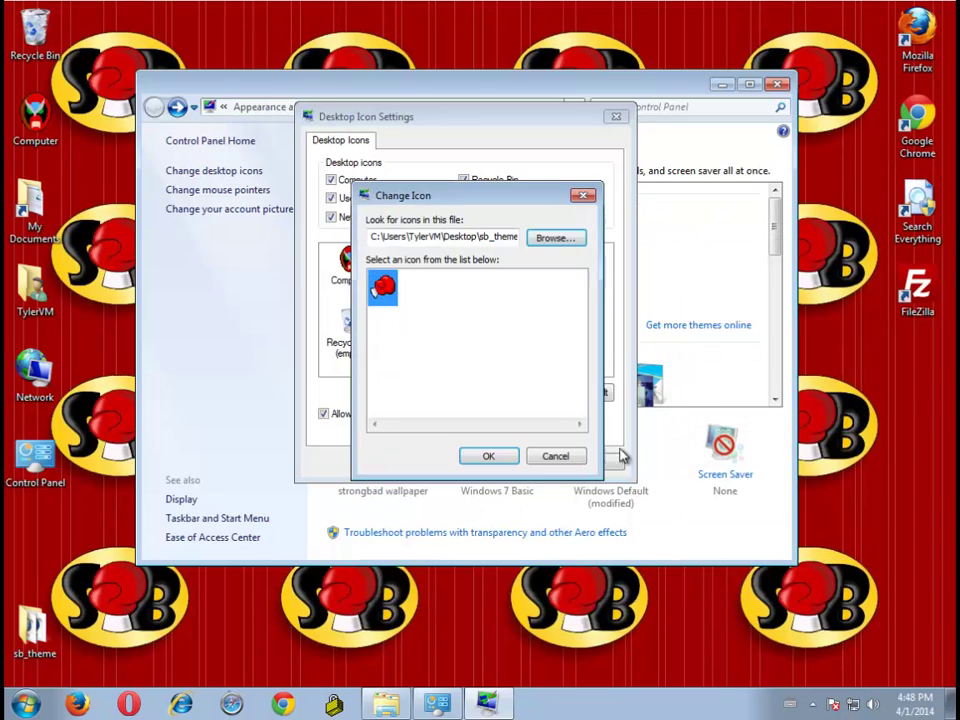
left_click(512, 456)
Set the Recycle Bin (full) icon to 'strongbad bin full' from the sb_theme folder.
left_click(538, 268)
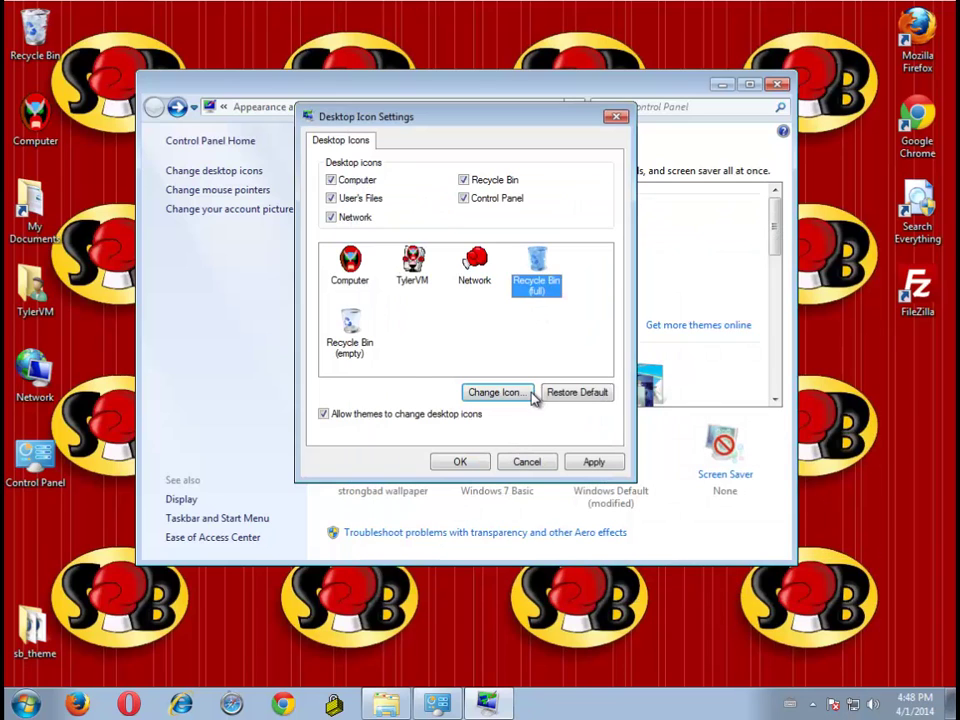
left_click(527, 393)
left_click(556, 238)
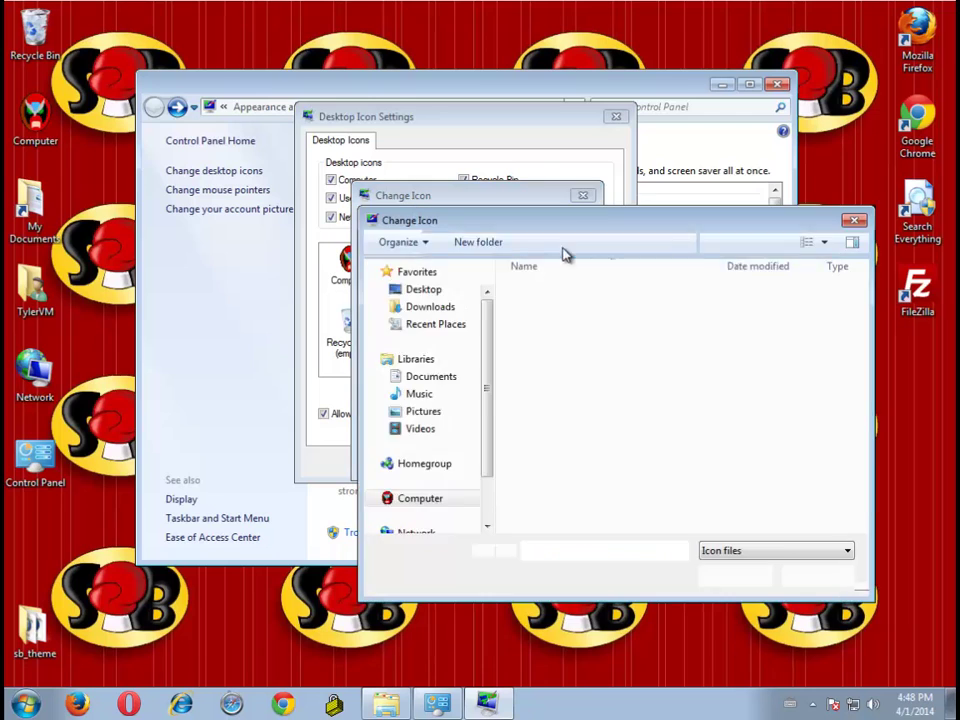
scroll(489, 366, "up", 2)
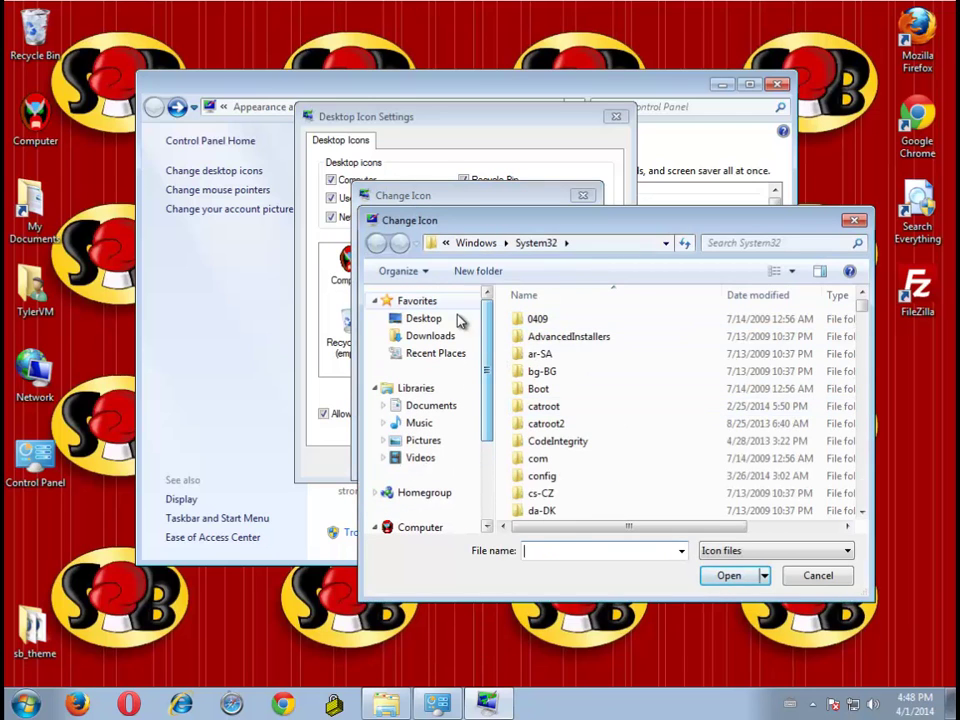
left_click(456, 319)
scroll(720, 454, "down", 3)
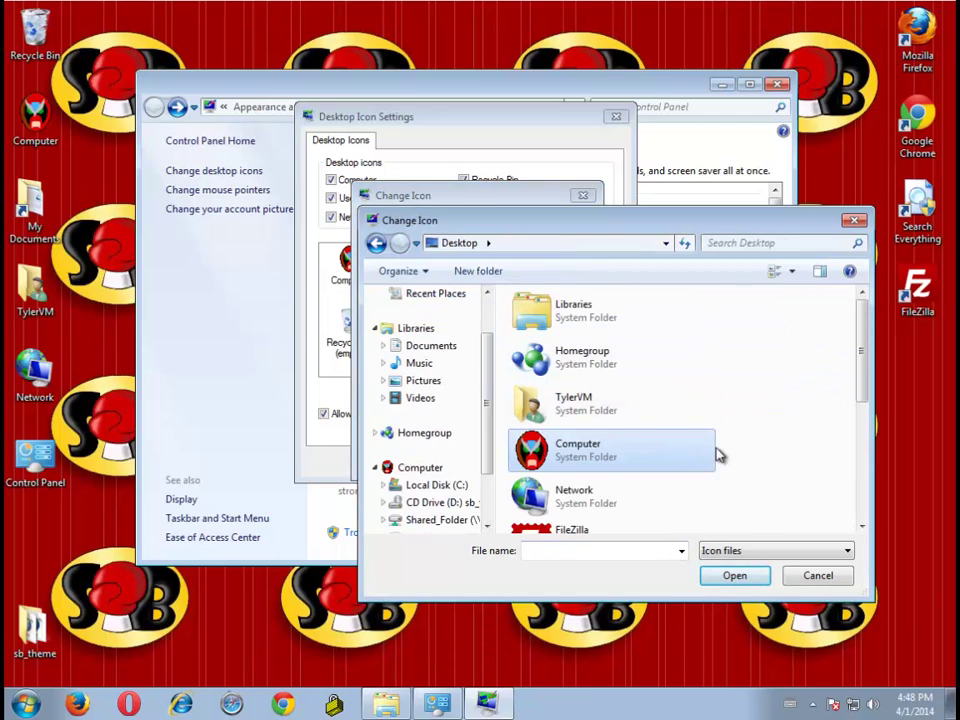
scroll(728, 450, "down", 5)
double_click(640, 432)
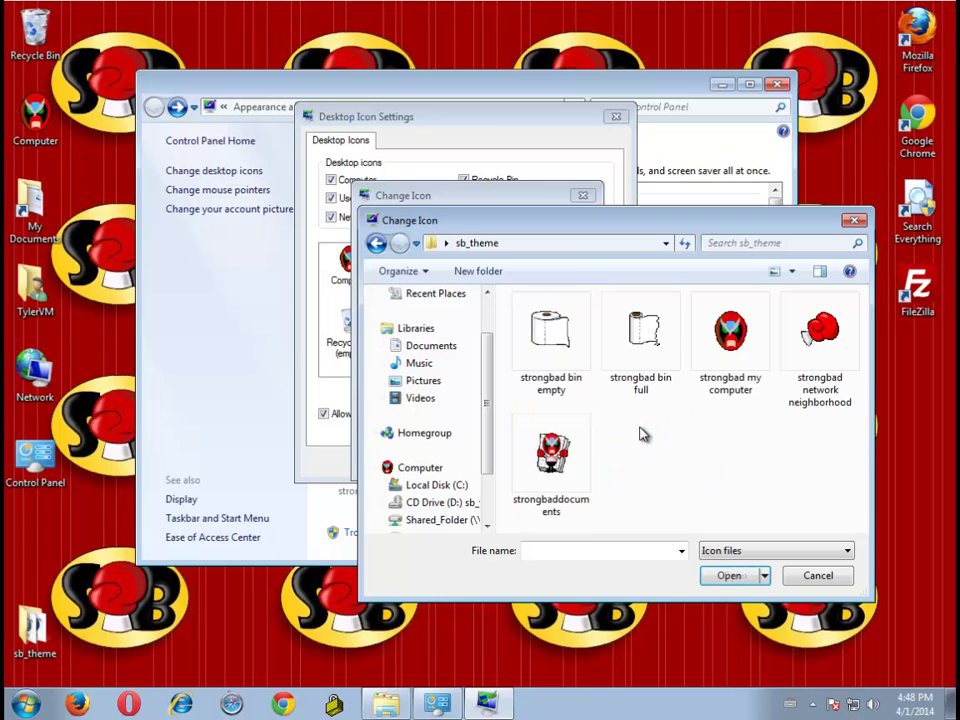
left_click(626, 342)
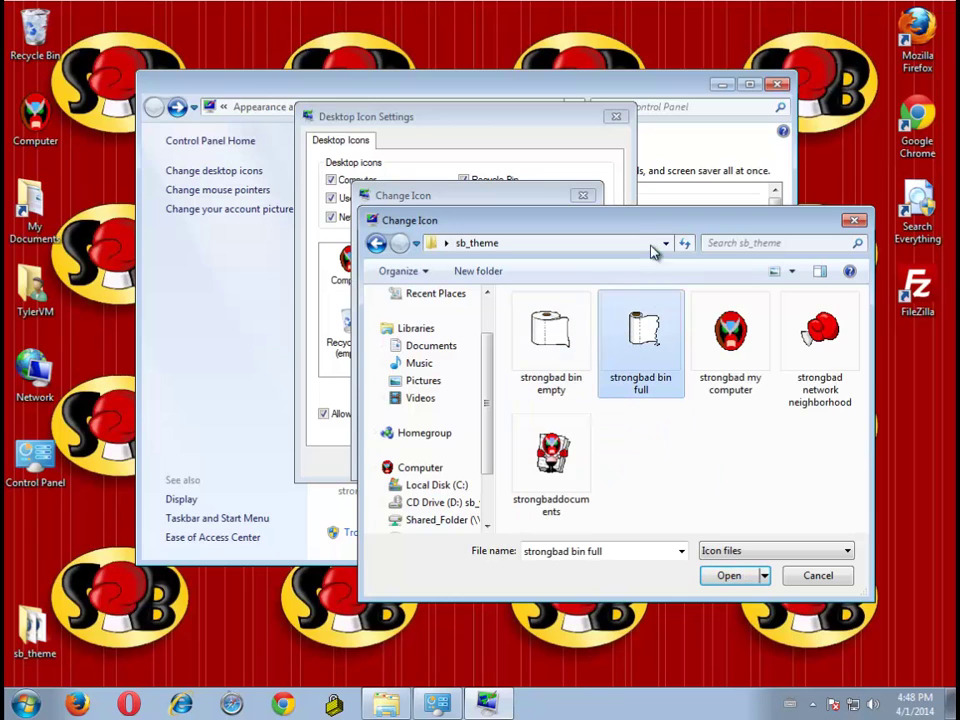
left_click_drag(650, 250, 731, 231)
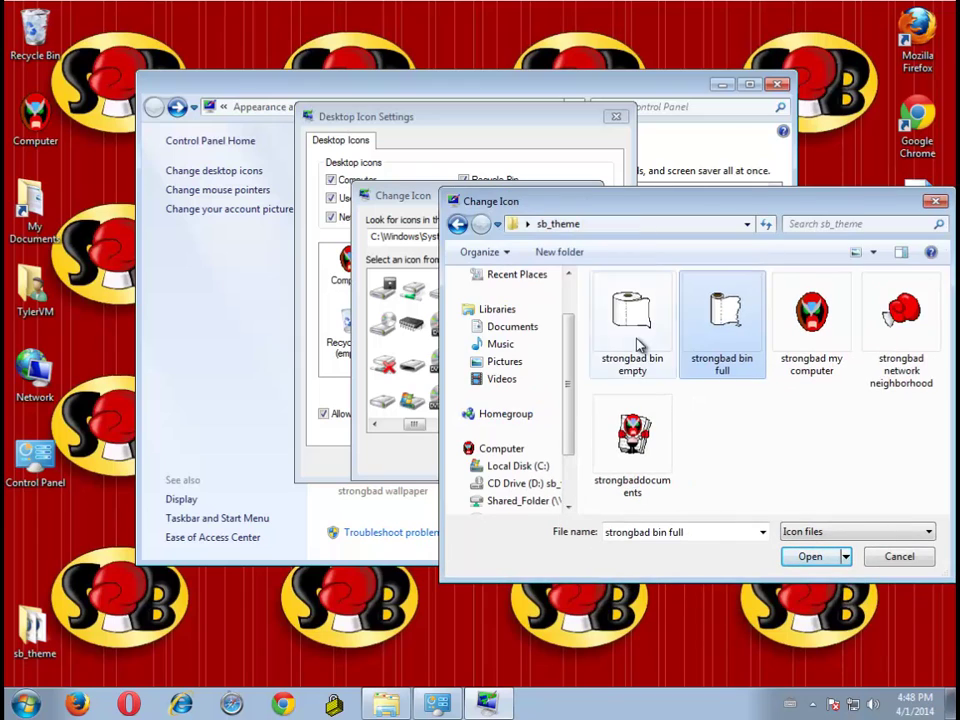
left_click(636, 340)
left_click(711, 340)
left_click(810, 556)
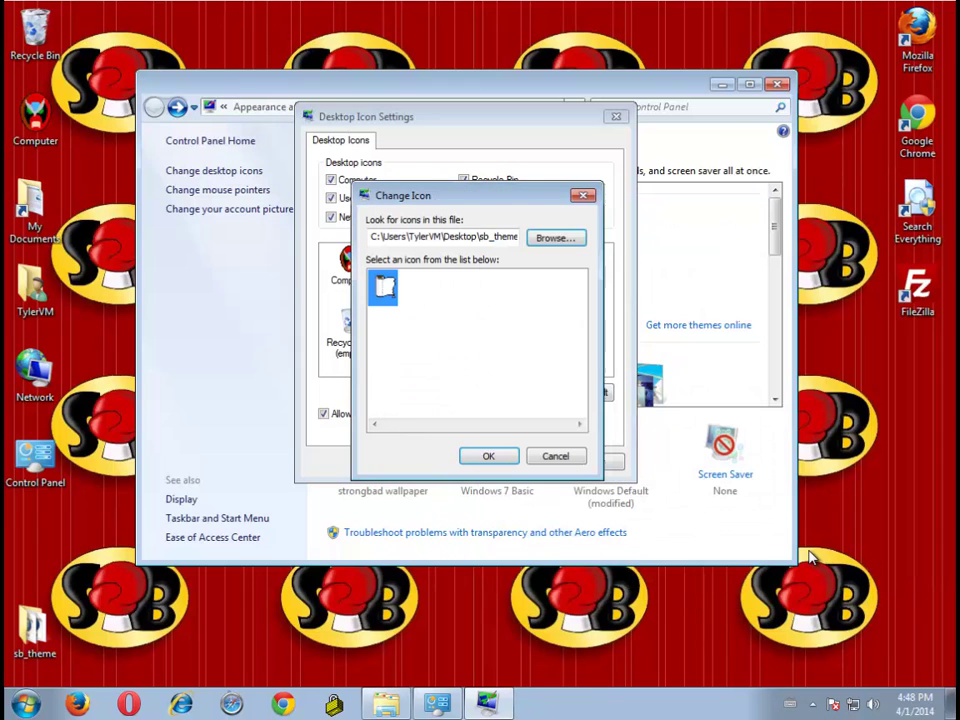
left_click(488, 456)
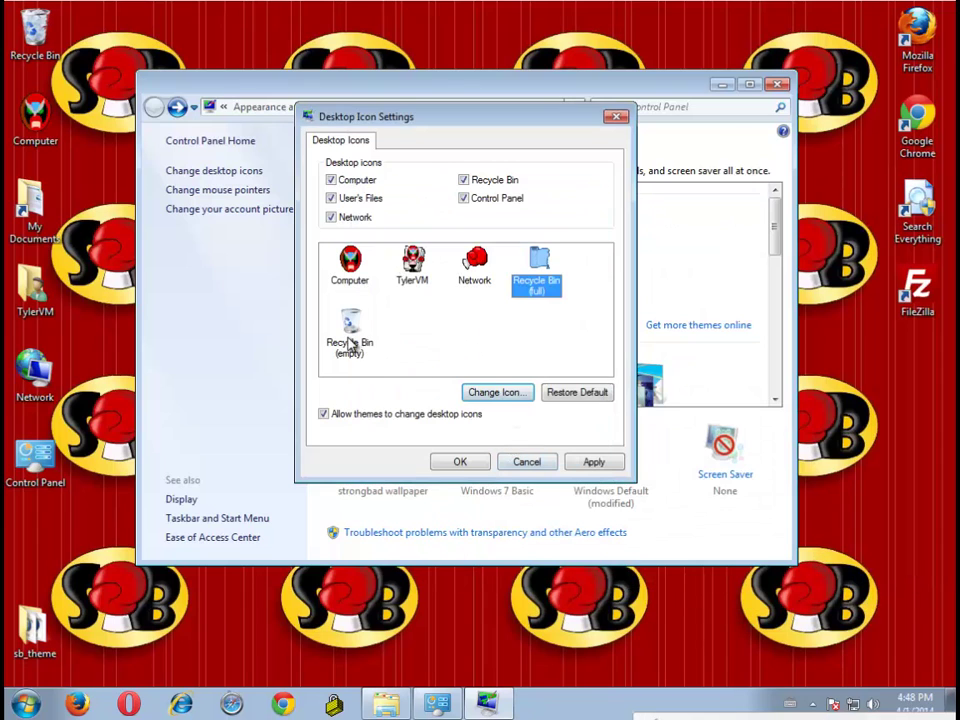
Set the Recycle Bin (empty) icon to 'strongbad bin empty' and apply the desktop icon changes.
left_click(349, 345)
left_click(508, 393)
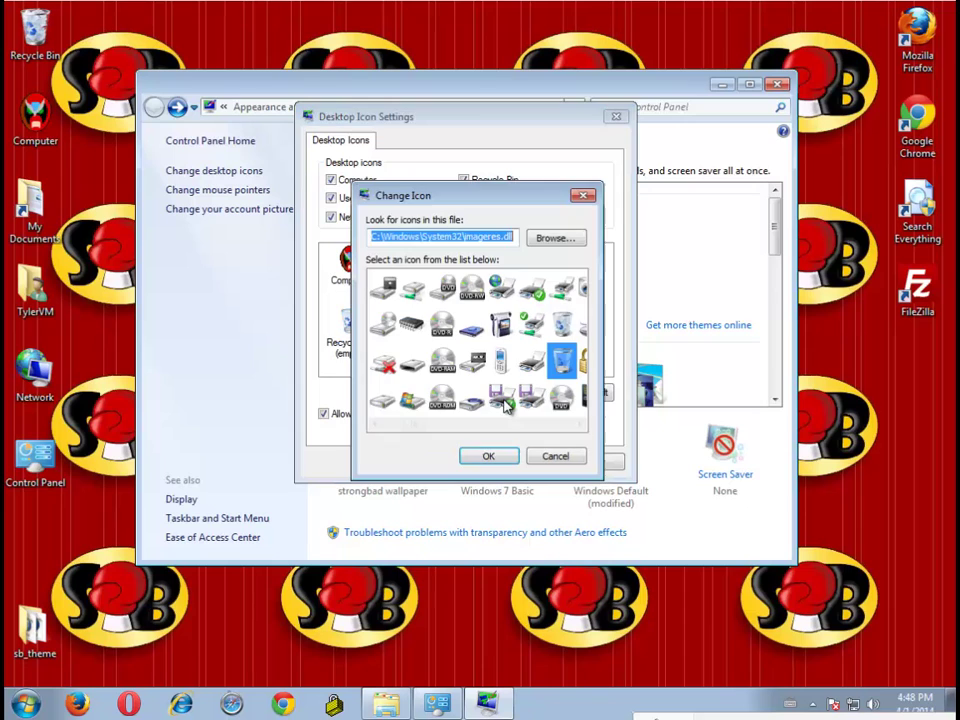
left_click(554, 238)
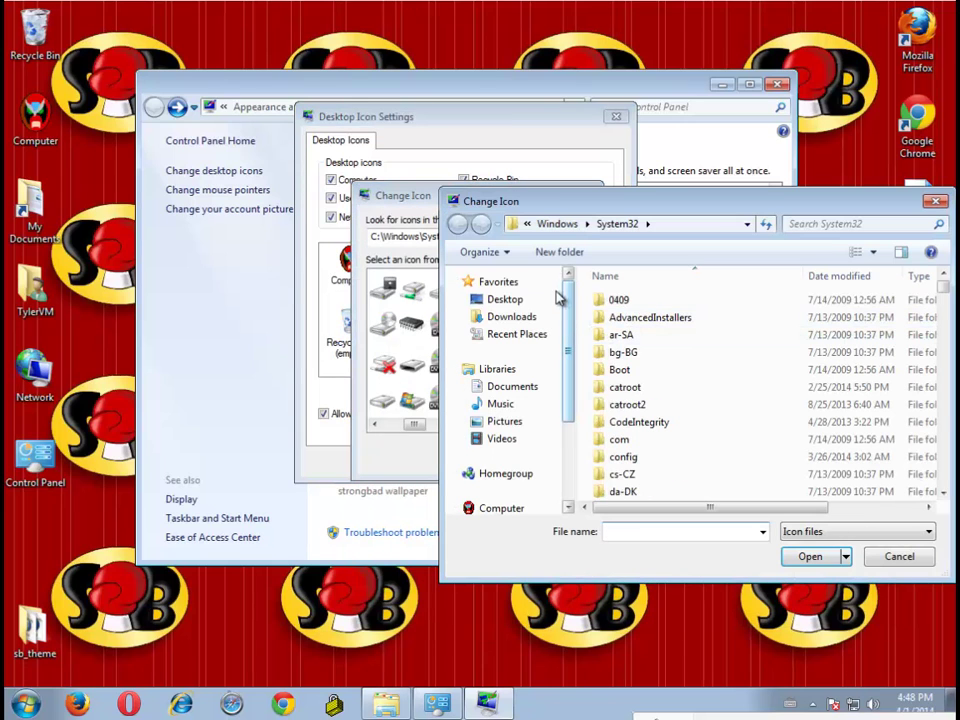
left_click(531, 301)
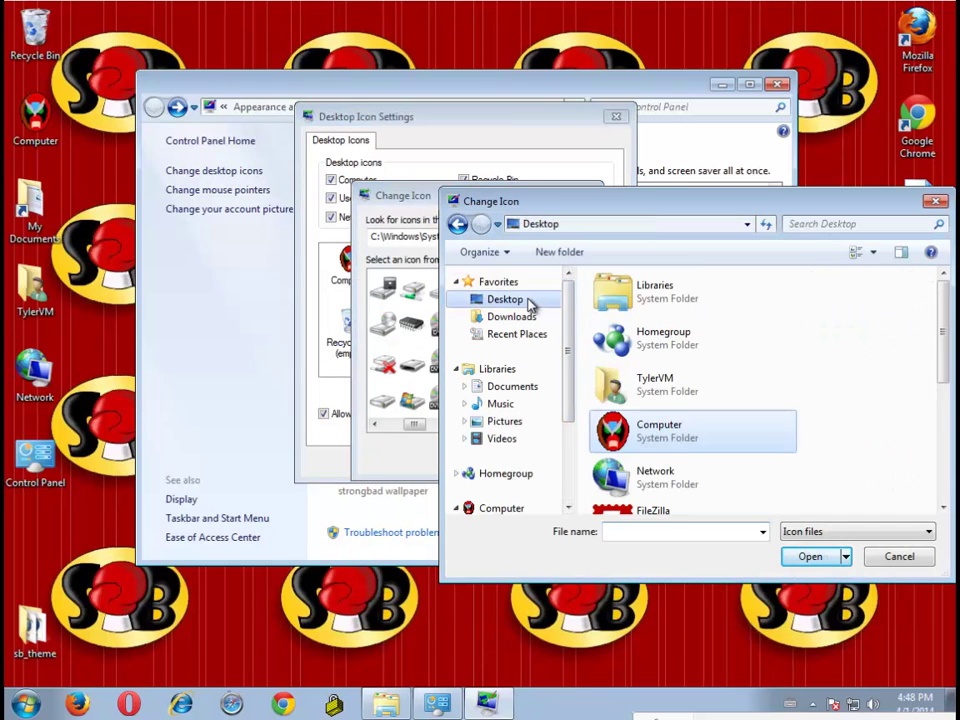
scroll(688, 412, "down", 5)
double_click(688, 401)
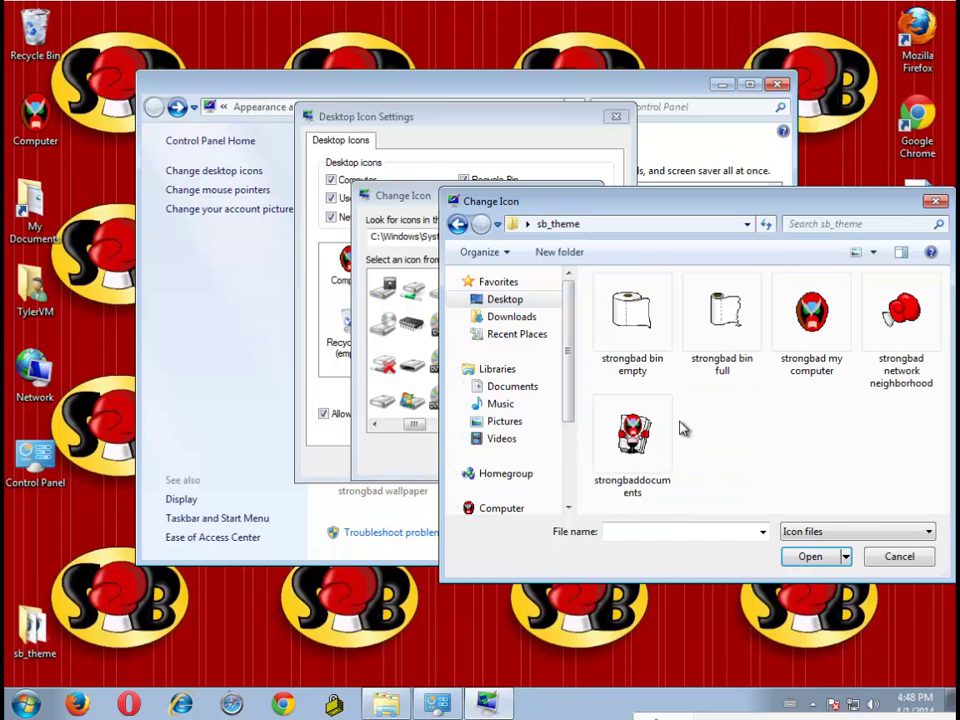
left_click(632, 330)
left_click(808, 556)
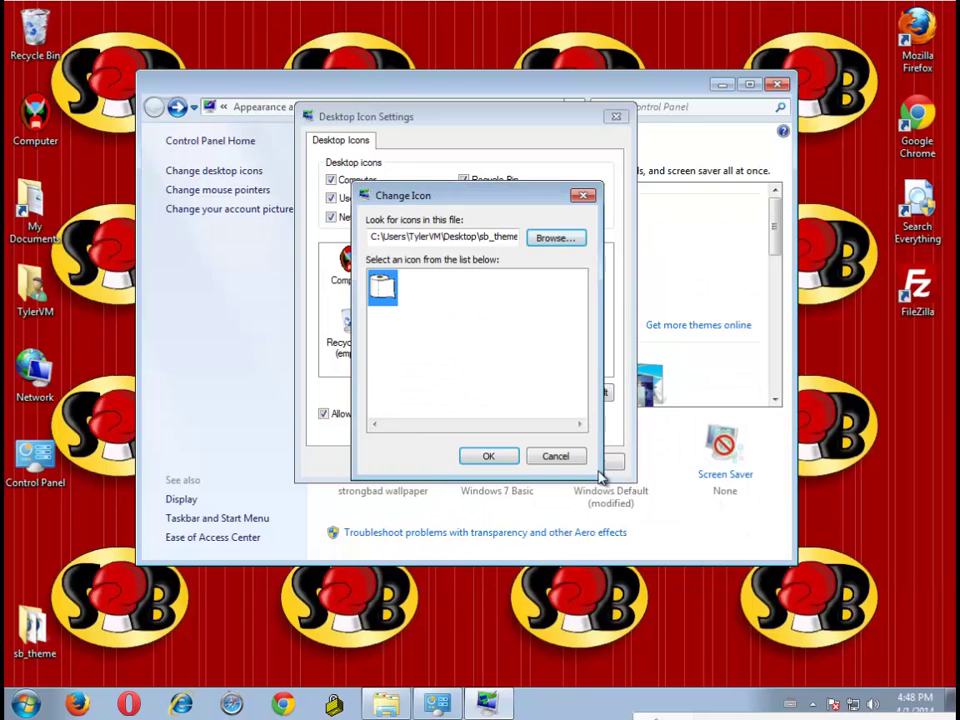
left_click(489, 456)
left_click(593, 461)
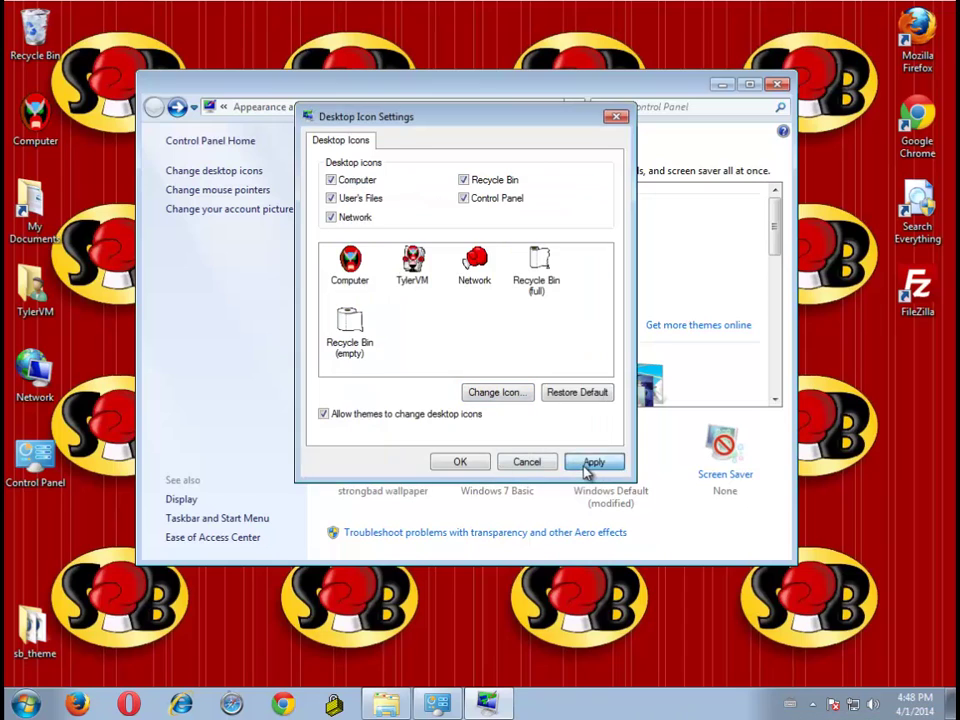
Close Desktop Icon Settings and Personalization, then move the Firefox shortcut near the desktop centre.
left_click(469, 466)
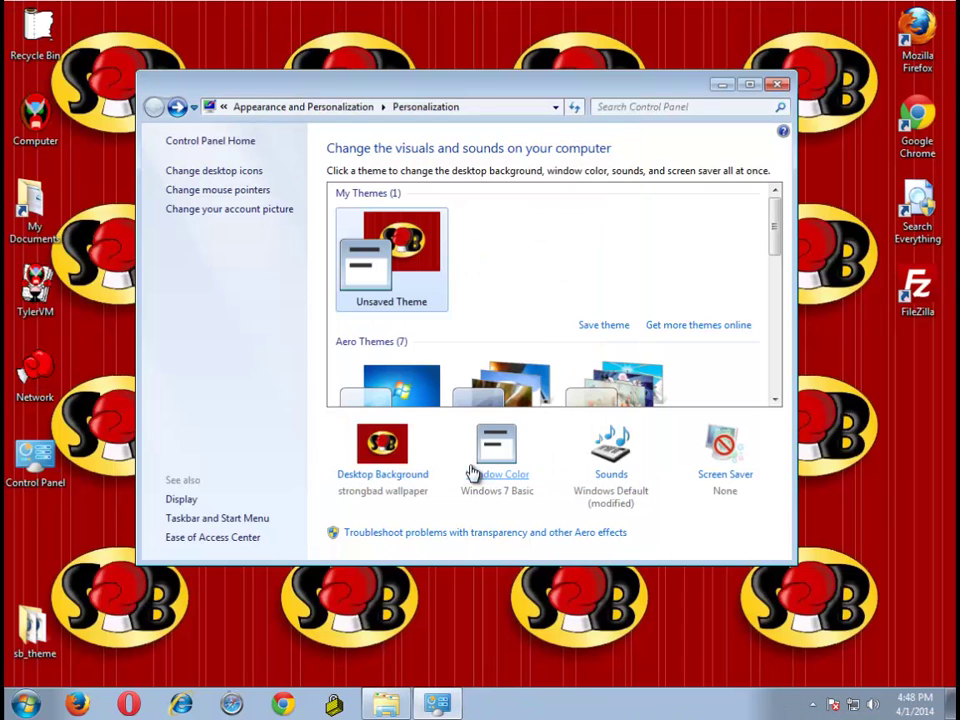
left_click(779, 85)
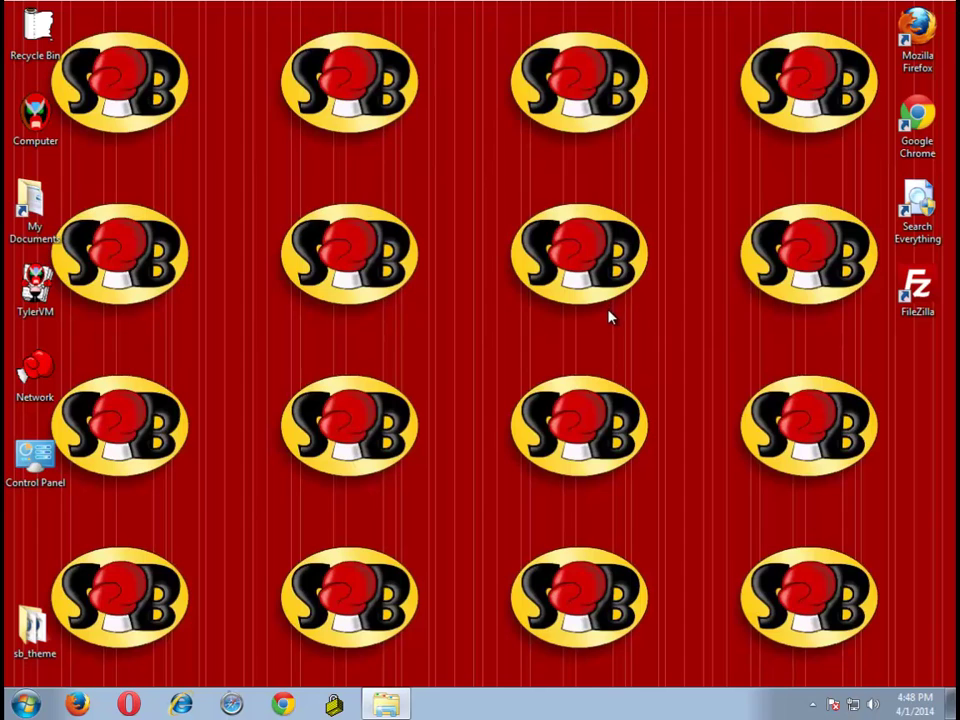
left_click_drag(917, 35, 690, 203)
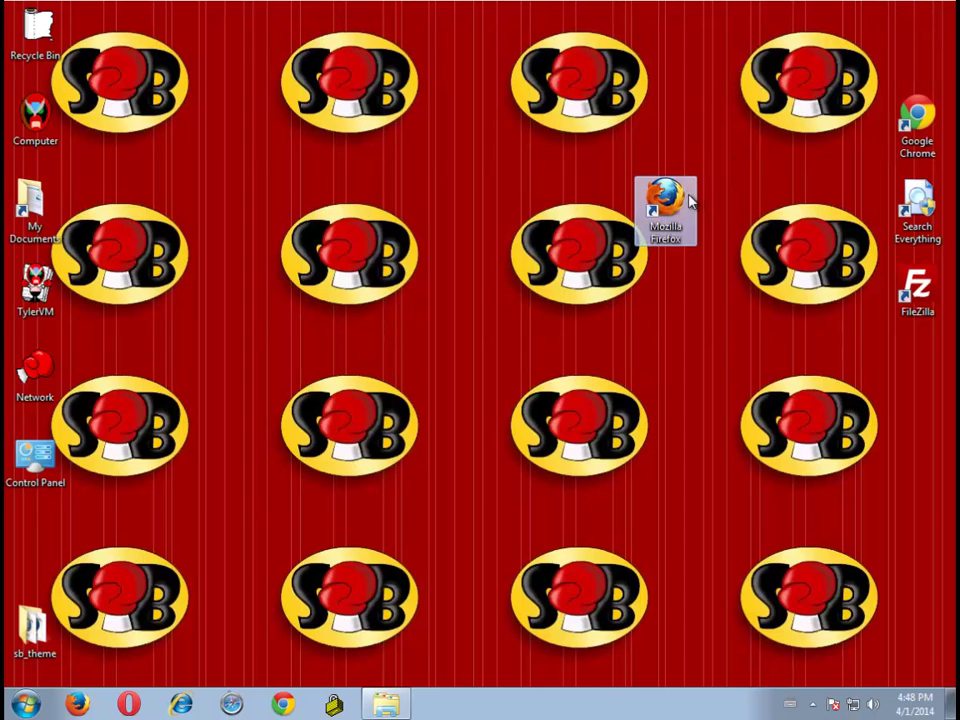
Open the Firefox shortcut's Properties dialog and position it centre-left.
right_click(684, 205)
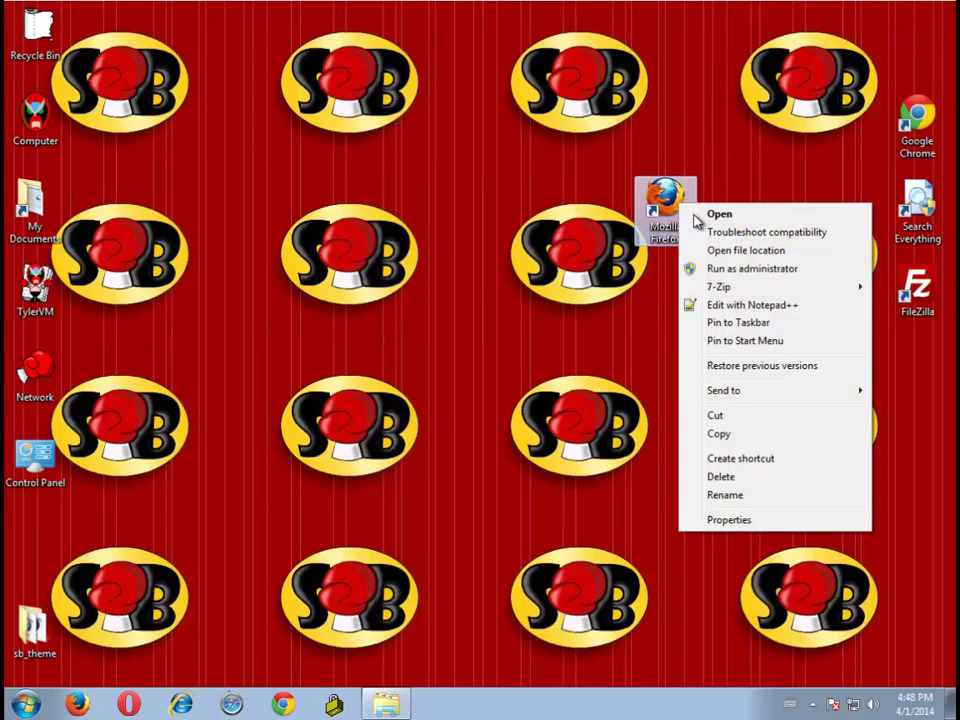
left_click(728, 520)
left_click_drag(793, 242, 345, 197)
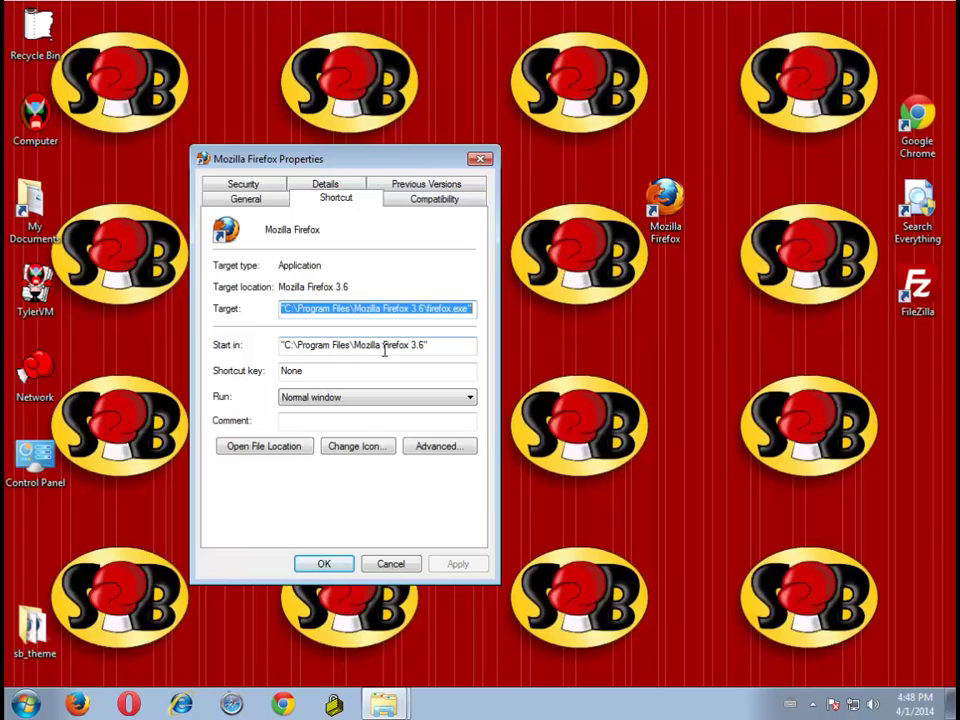
Choose 'strongbad network neighborhood' from Desktop\sb_theme as the Firefox shortcut's icon.
left_click(349, 447)
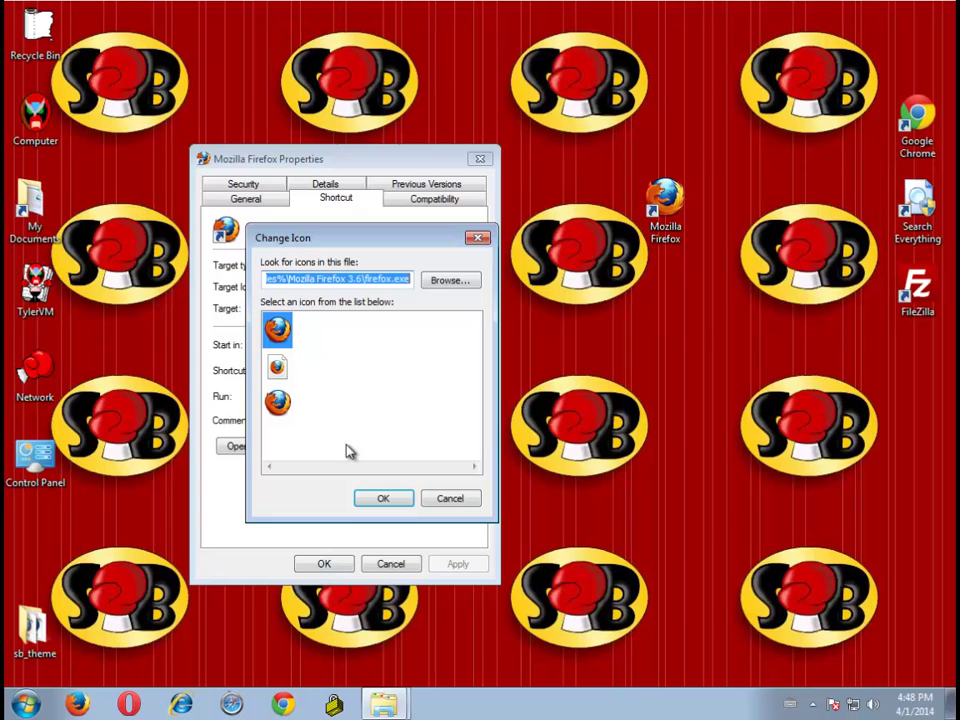
left_click(449, 282)
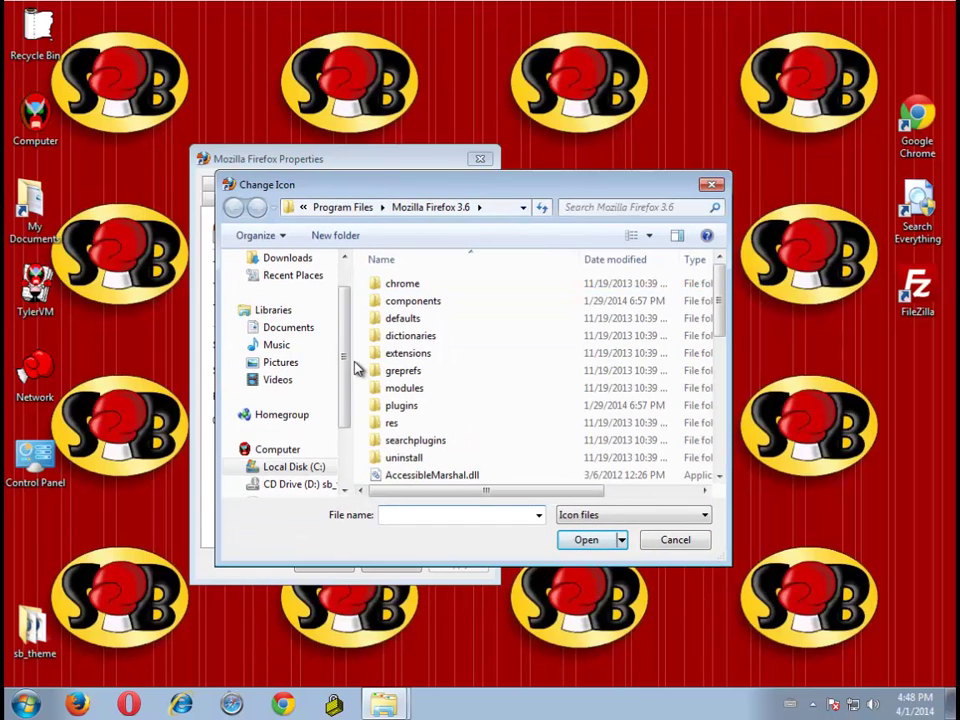
scroll(332, 281, "up", 2)
left_click_drag(359, 189, 542, 313)
left_click_drag(655, 312, 745, 334)
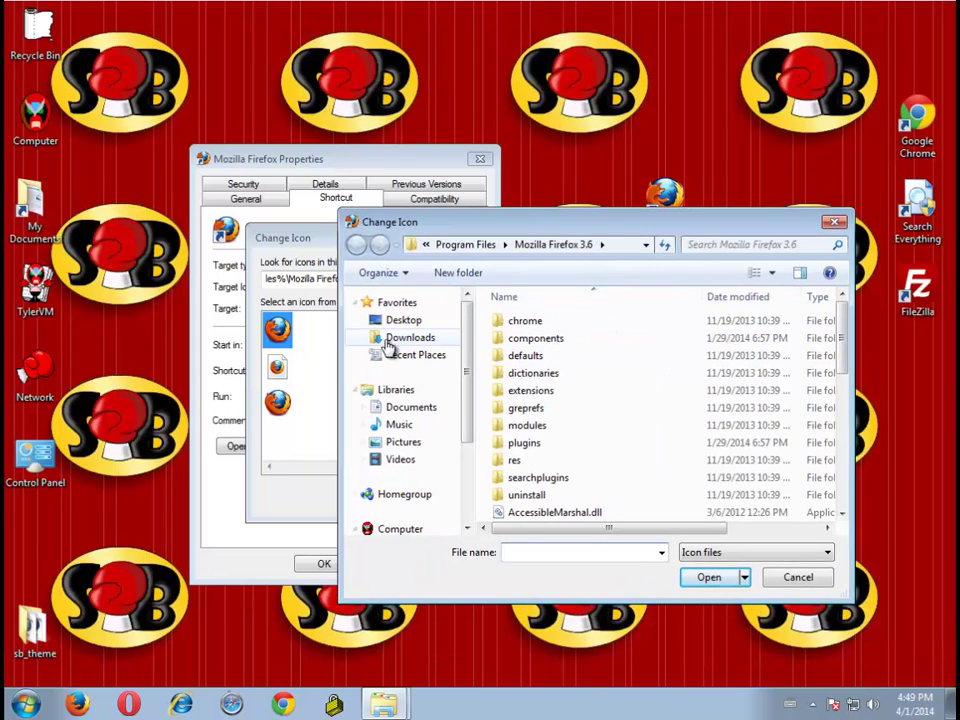
left_click(402, 320)
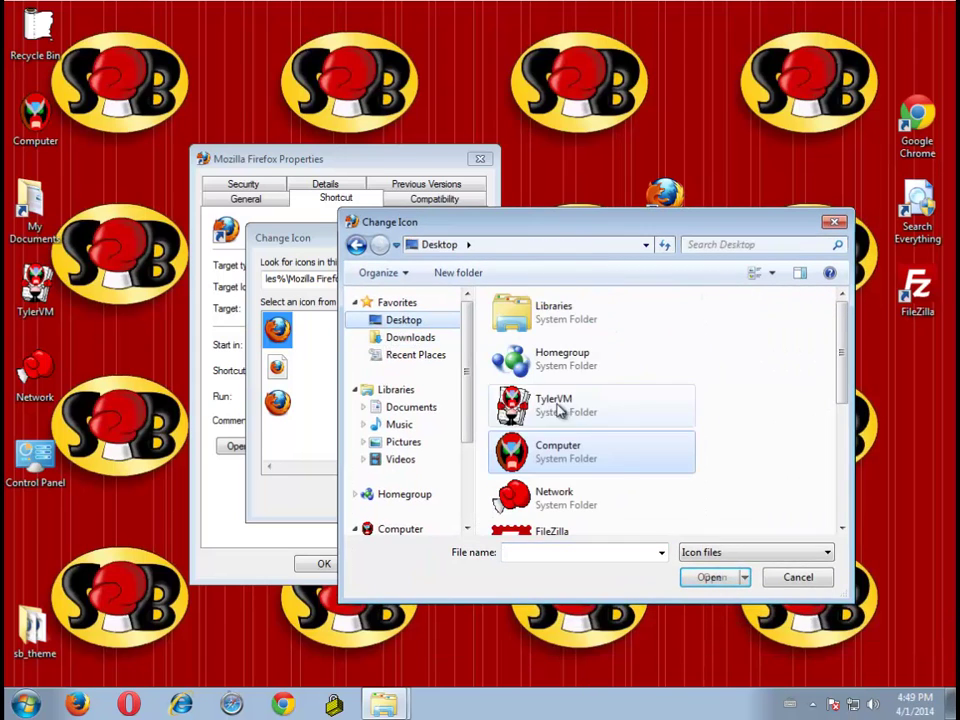
scroll(620, 455, "down", 5)
double_click(603, 428)
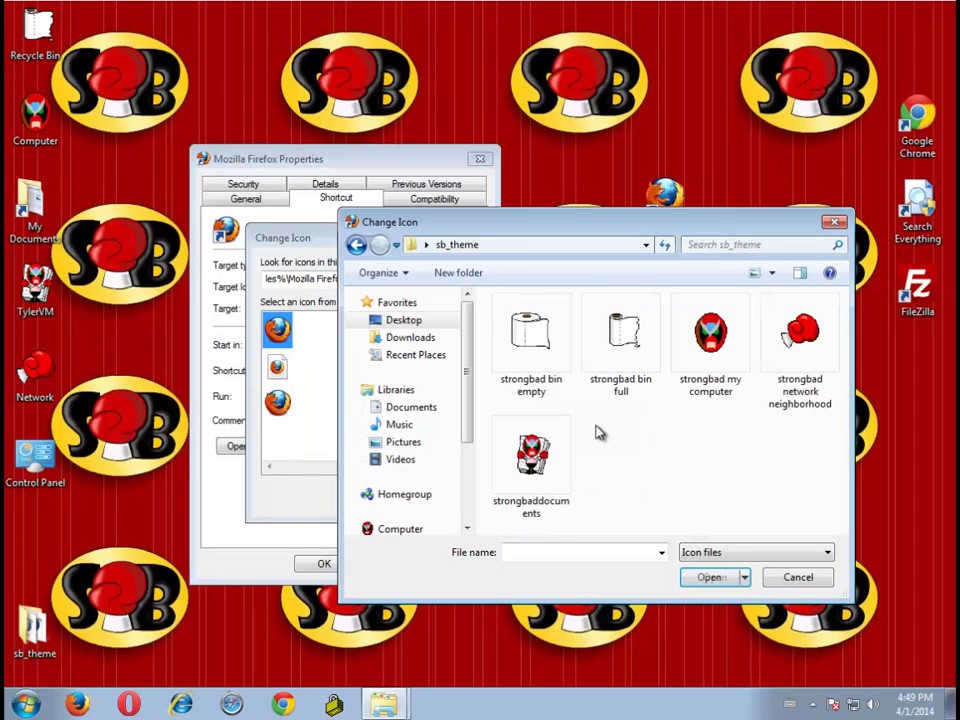
left_click(812, 360)
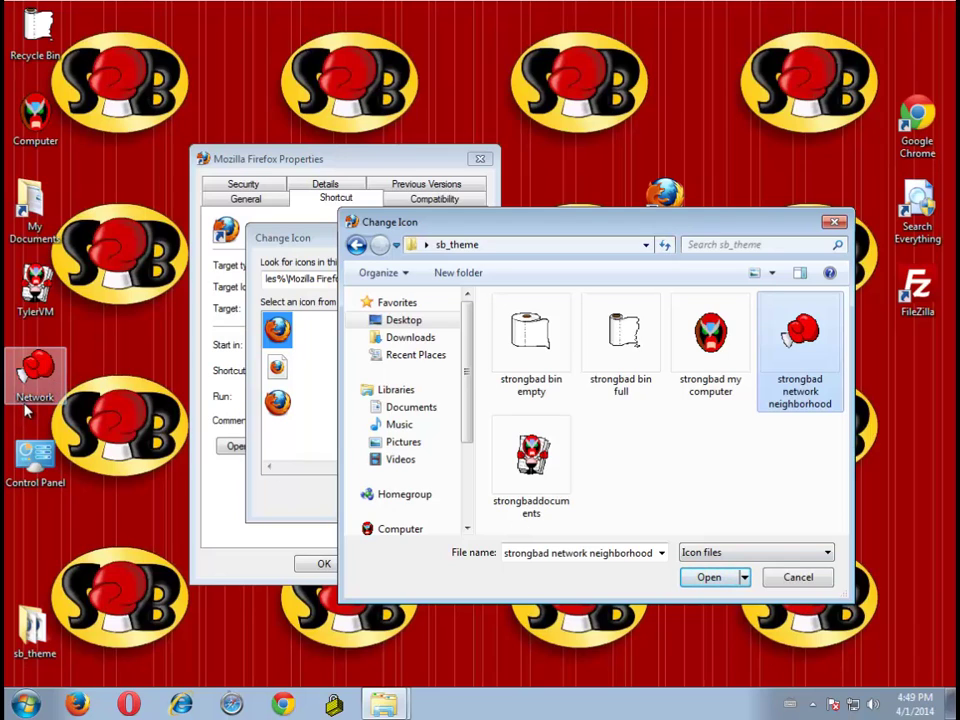
left_click(705, 578)
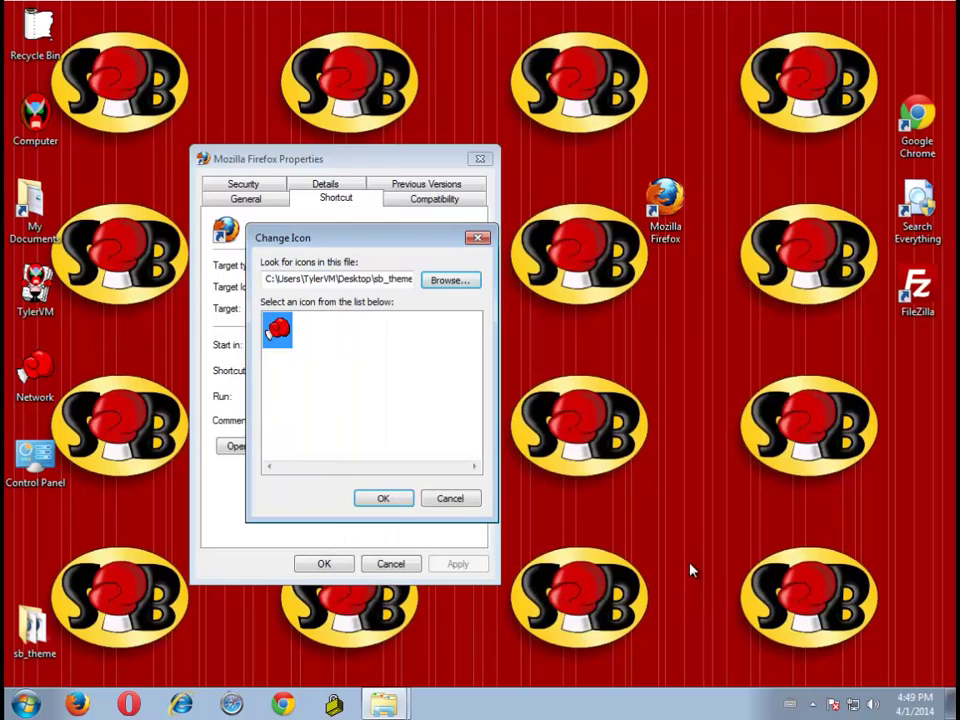
left_click(383, 498)
Apply the shortcut icon change, granting administrator permission in the Access Denied prompt.
left_click(448, 565)
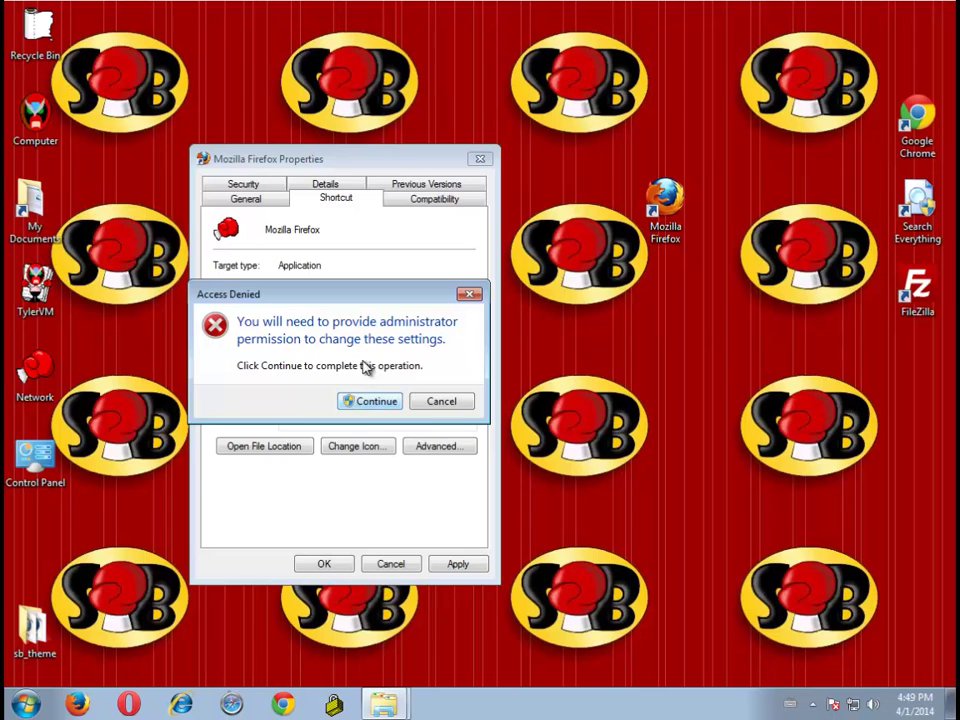
left_click_drag(377, 302, 604, 344)
left_click(597, 435)
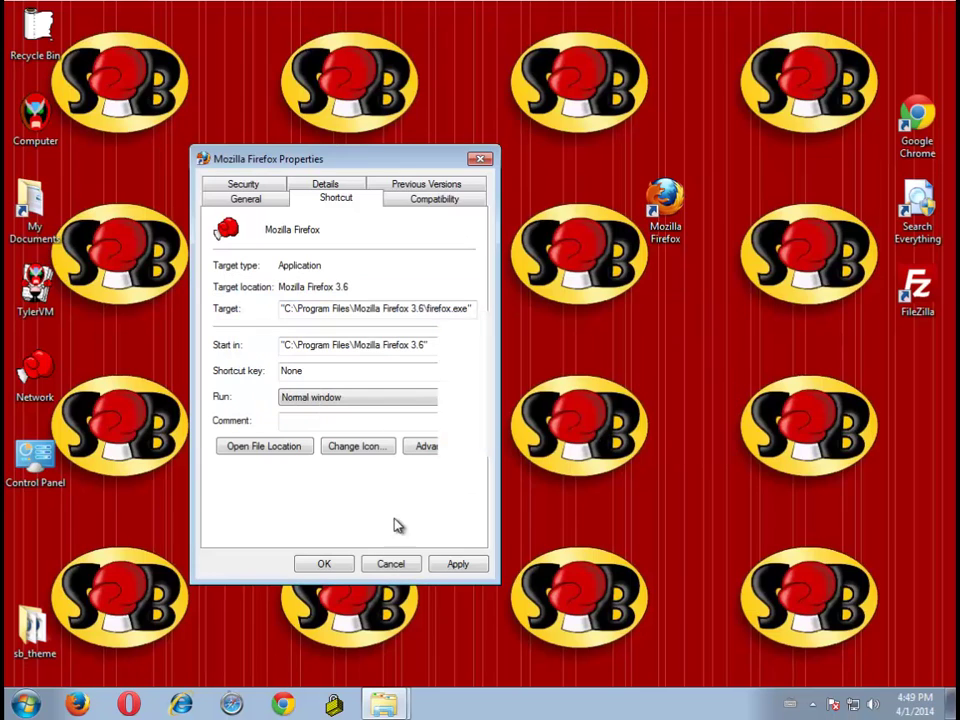